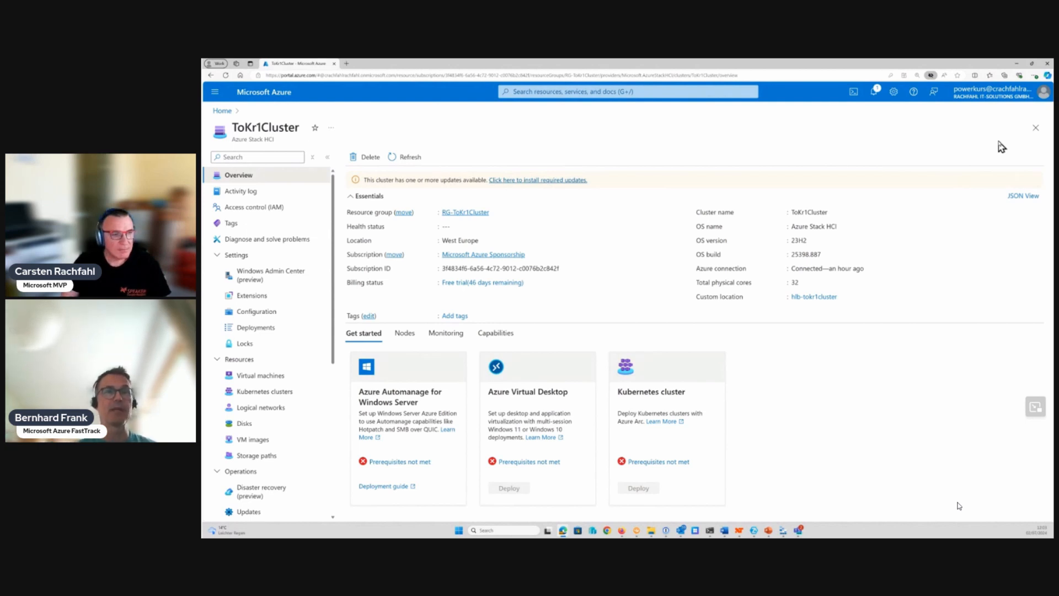
{"action": "key", "text": "Right"}
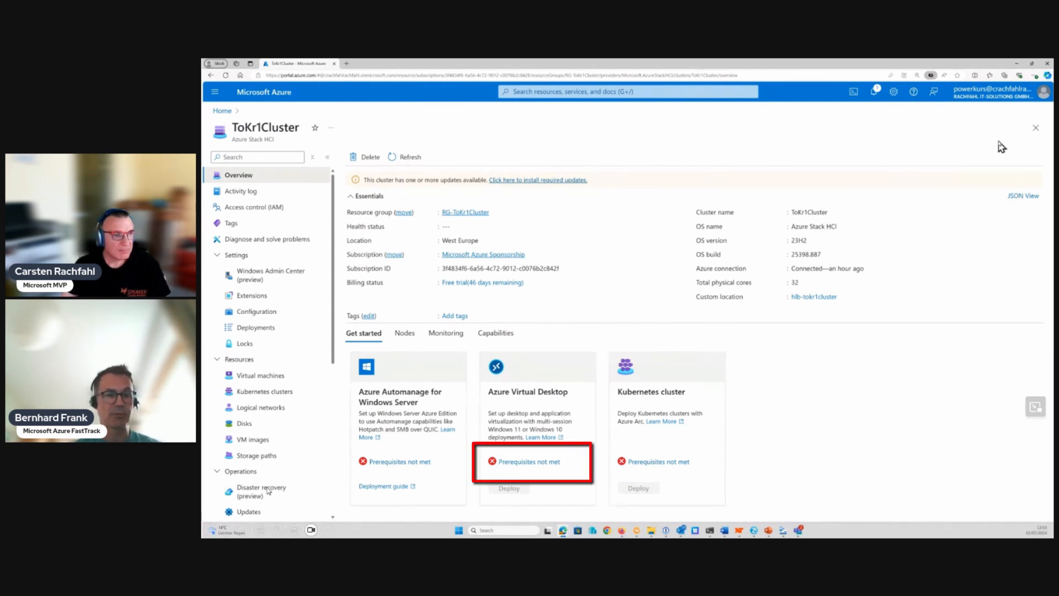
{"action": "left_click", "coordinate": [243, 531]}
{"action": "key", "text": "Right"}
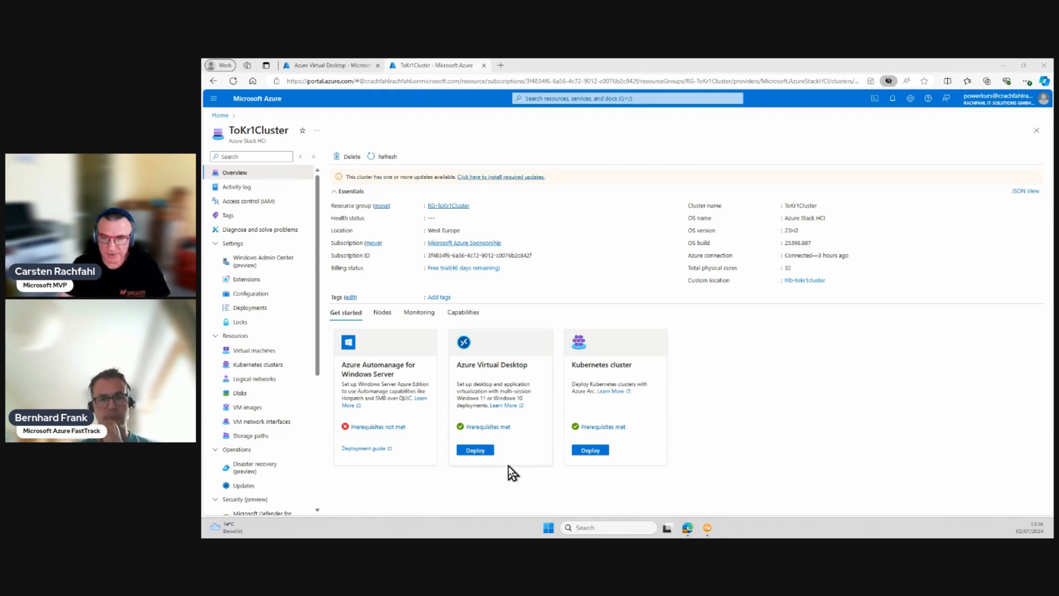
- Start the Azure Virtual Desktop deployment with the signed-in admin account and assign the host pool to resource group RG-ToKr1Cluster
{"action": "left_click", "coordinate": [472, 453]}
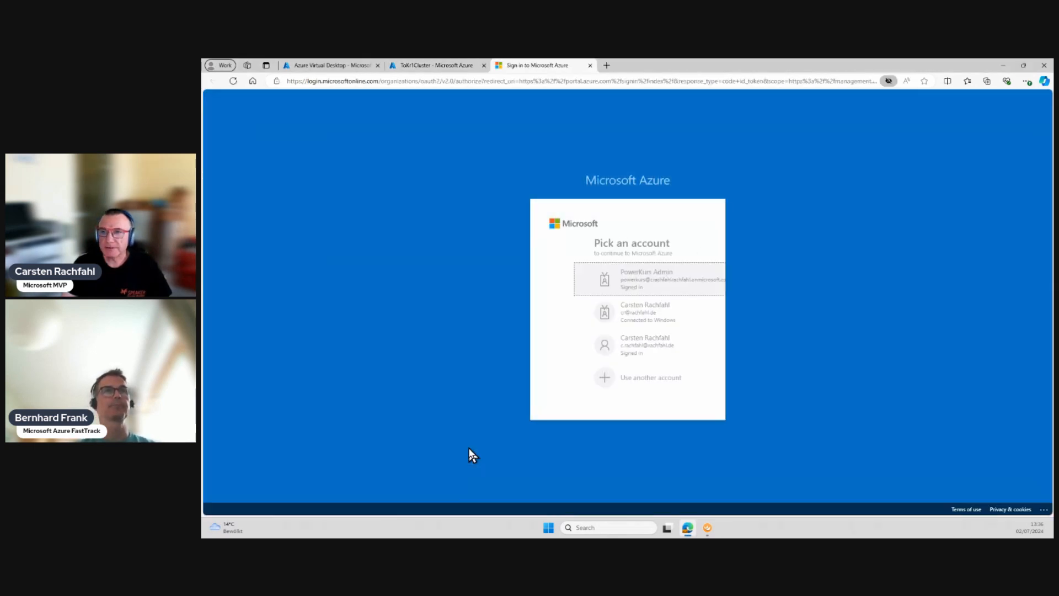
{"action": "left_click", "coordinate": [596, 274]}
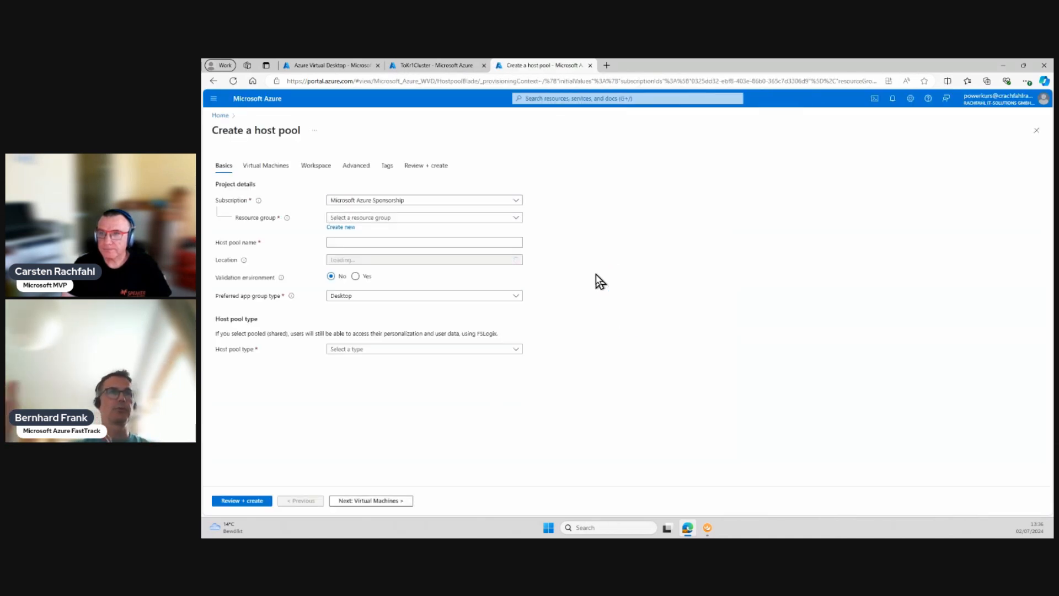
{"action": "left_click", "coordinate": [461, 219]}
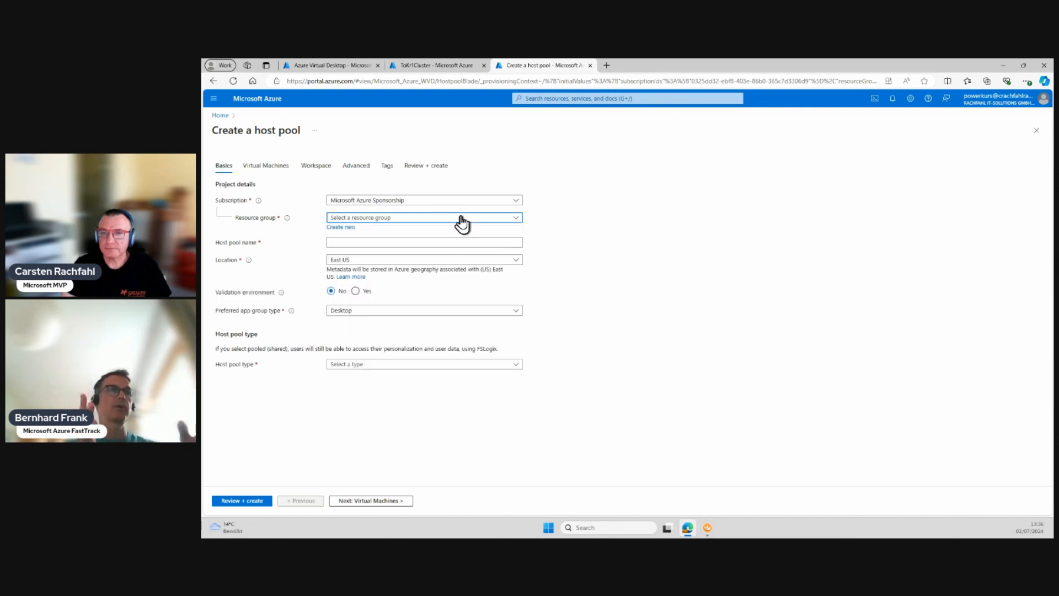
{"action": "left_click", "coordinate": [461, 218]}
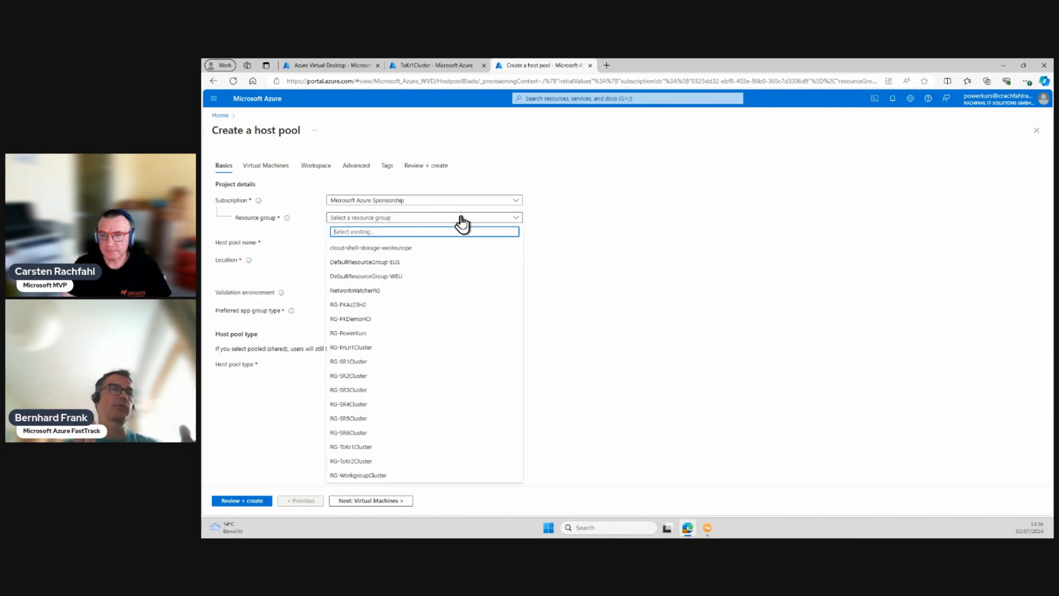
{"action": "left_click", "coordinate": [364, 447]}
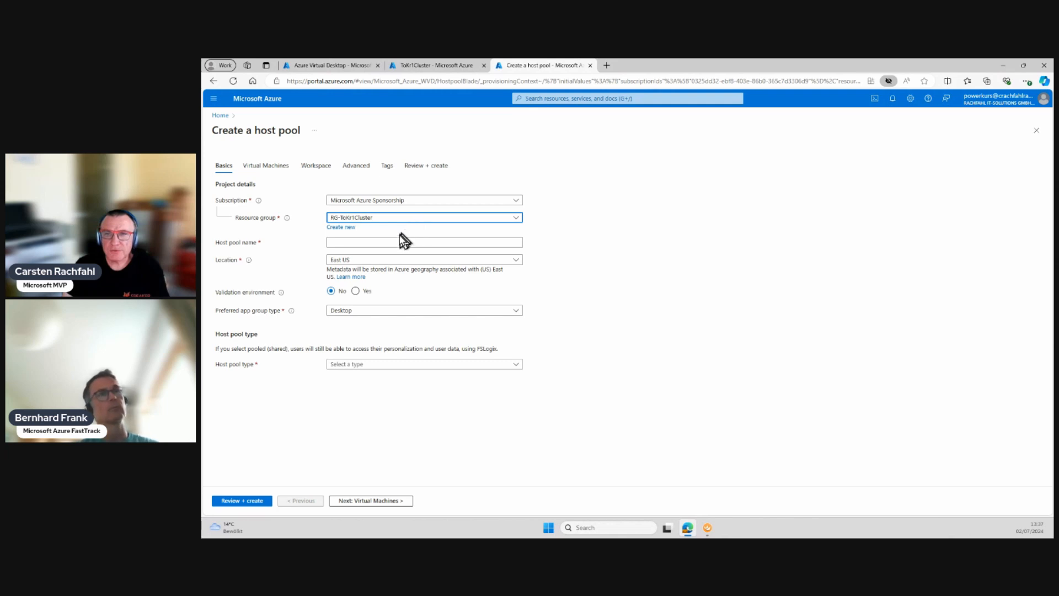
- Set the host pool's location to West Europe and name the pool HP-ToKr1Cluster-Desktop
{"action": "left_click", "coordinate": [385, 260]}
{"action": "scroll", "coordinate": [385, 455], "scroll_direction": "down", "scroll_amount": 2}
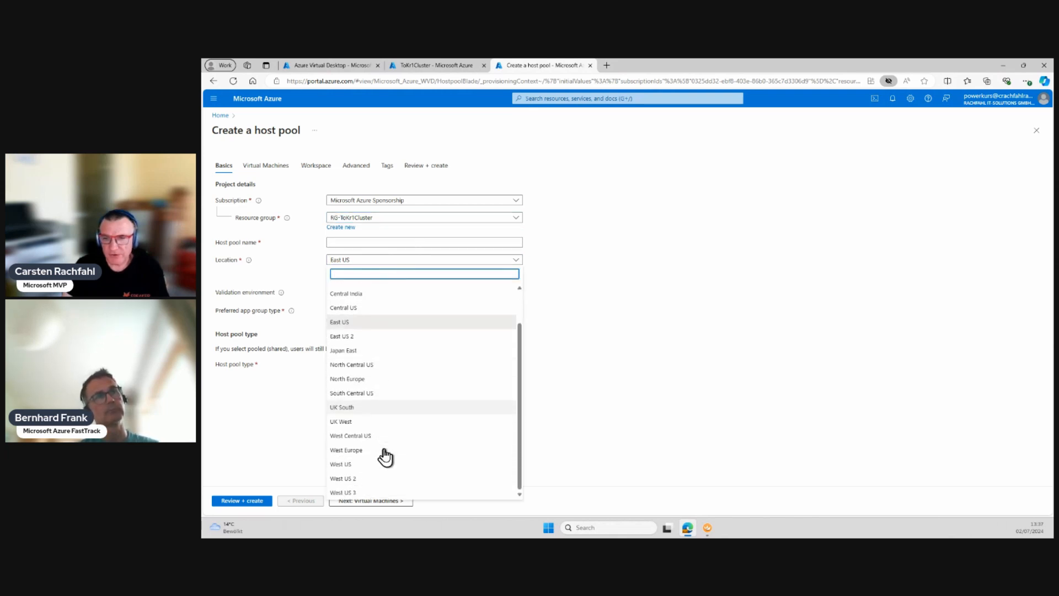
{"action": "left_click", "coordinate": [365, 453]}
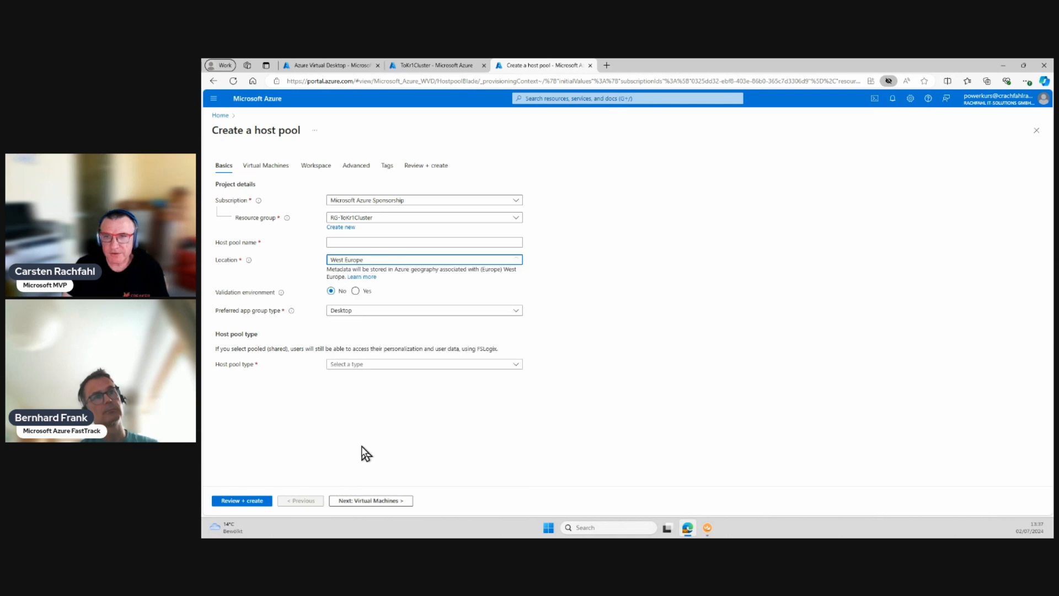
{"action": "left_click", "coordinate": [353, 241]}
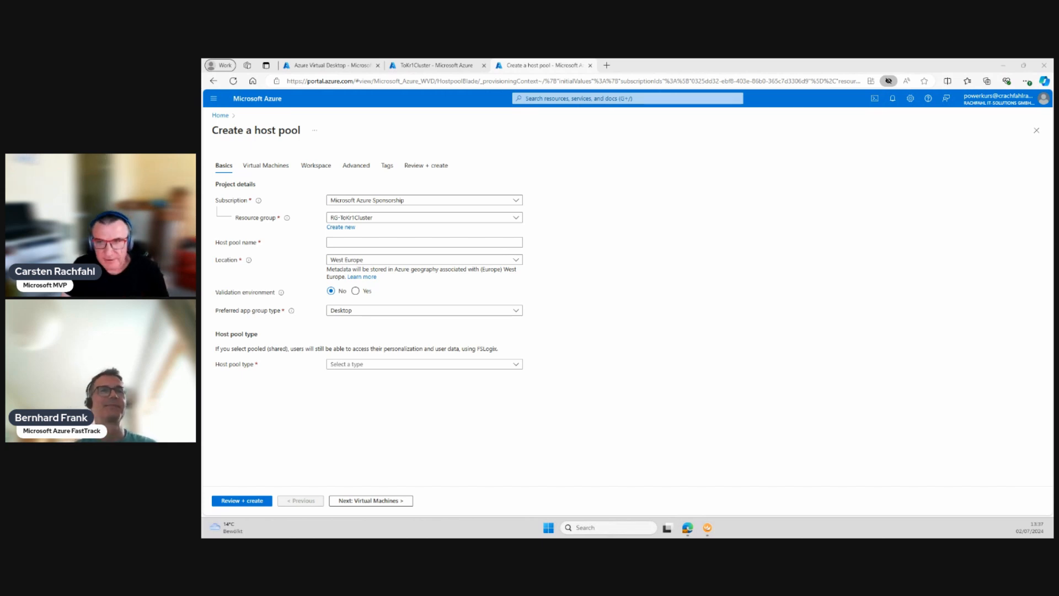
{"action": "left_click", "coordinate": [375, 241]}
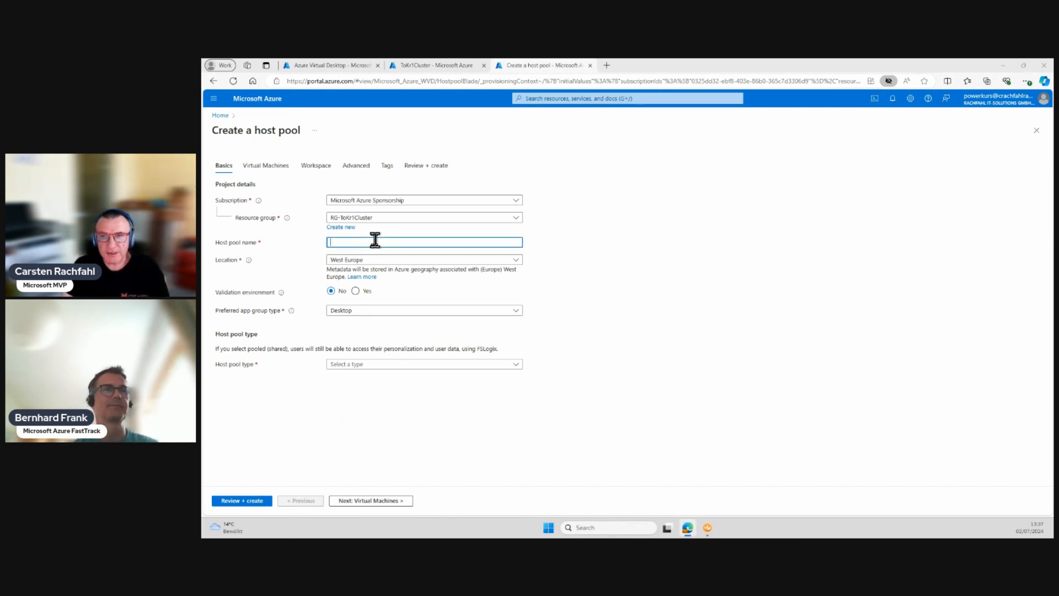
{"action": "type", "text": "HP-ToKr1Cluster-Desktop"}
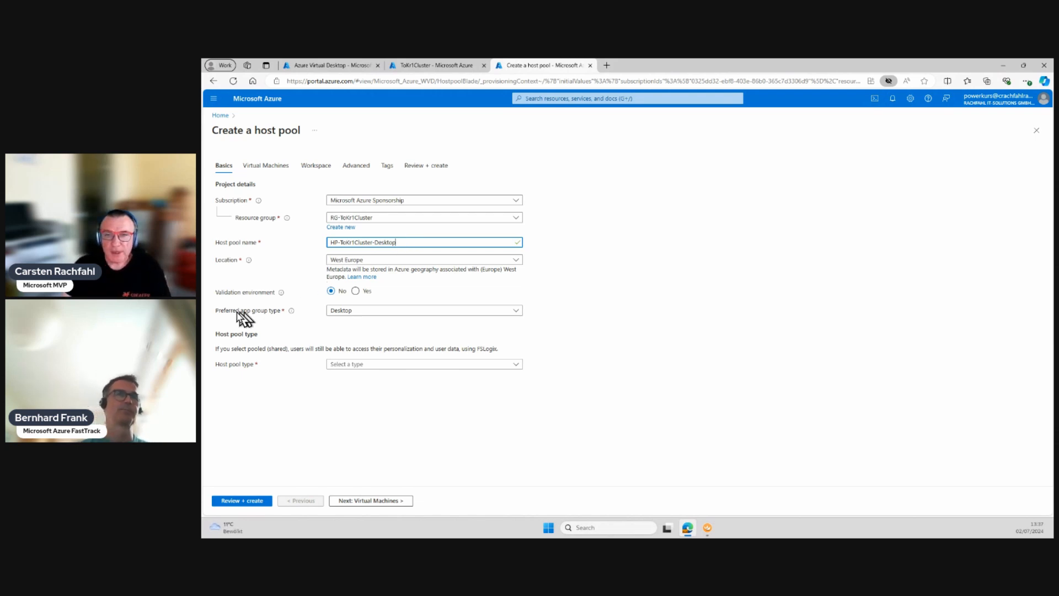
- Keep Desktop as the preferred app group type and make the host pool Pooled with a max session limit of 16
{"action": "left_click", "coordinate": [381, 312]}
{"action": "left_click", "coordinate": [381, 312]}
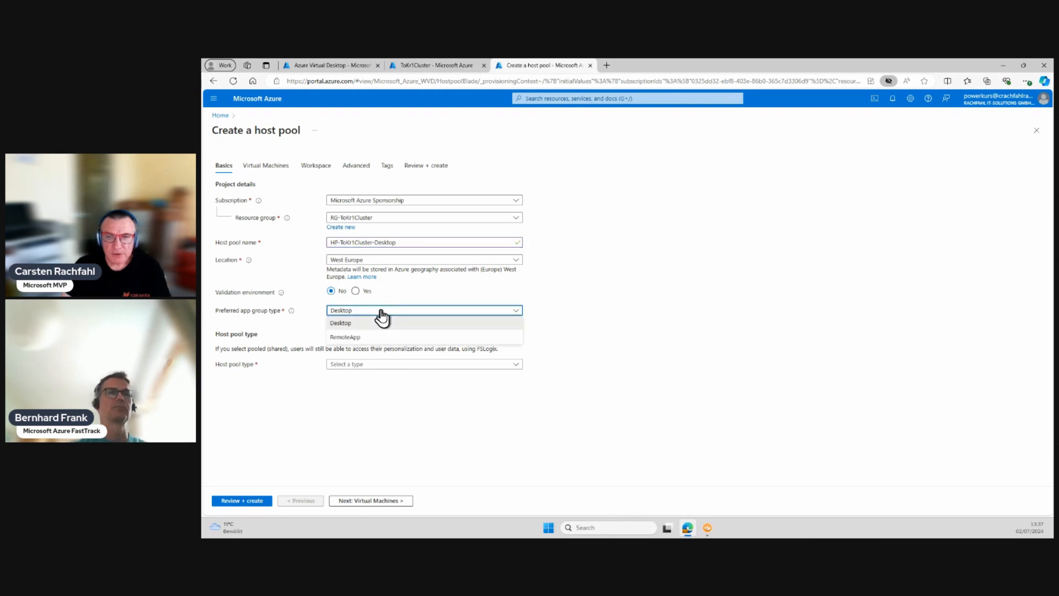
{"action": "left_click", "coordinate": [381, 313]}
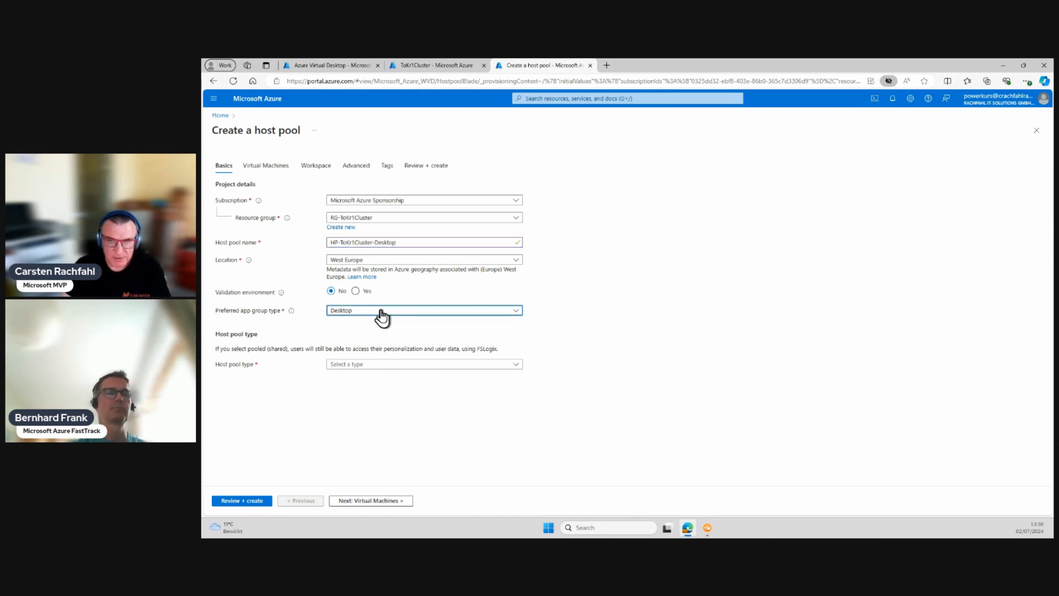
{"action": "left_click", "coordinate": [381, 366]}
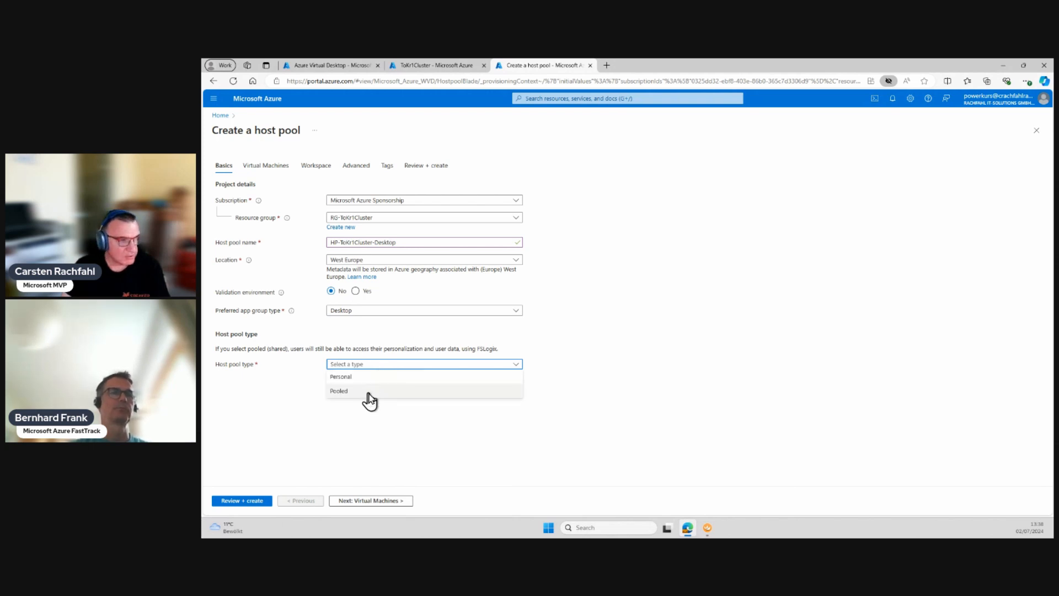
{"action": "left_click", "coordinate": [367, 392]}
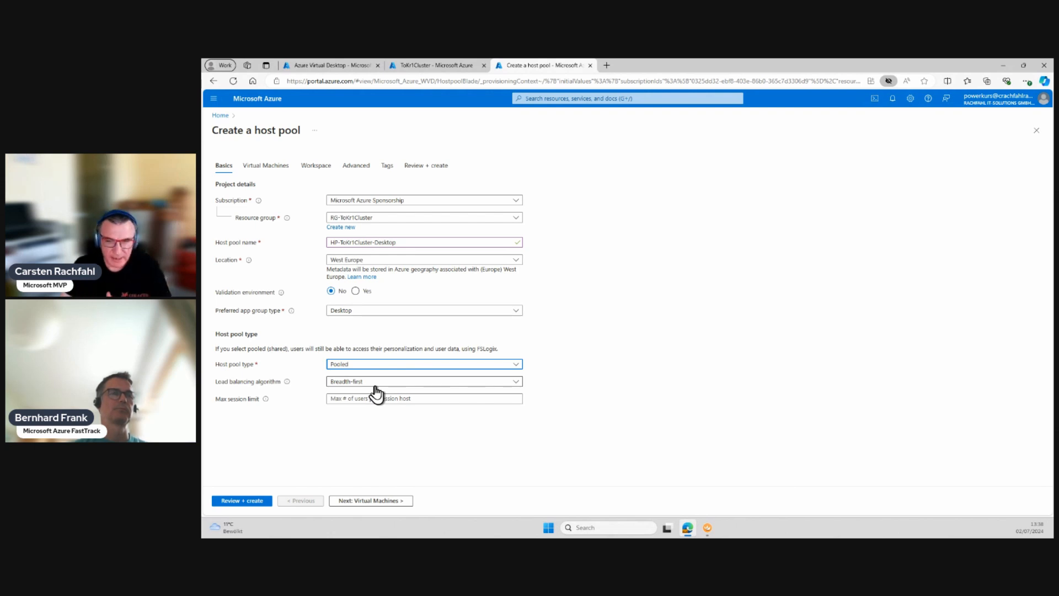
{"action": "left_click", "coordinate": [371, 399]}
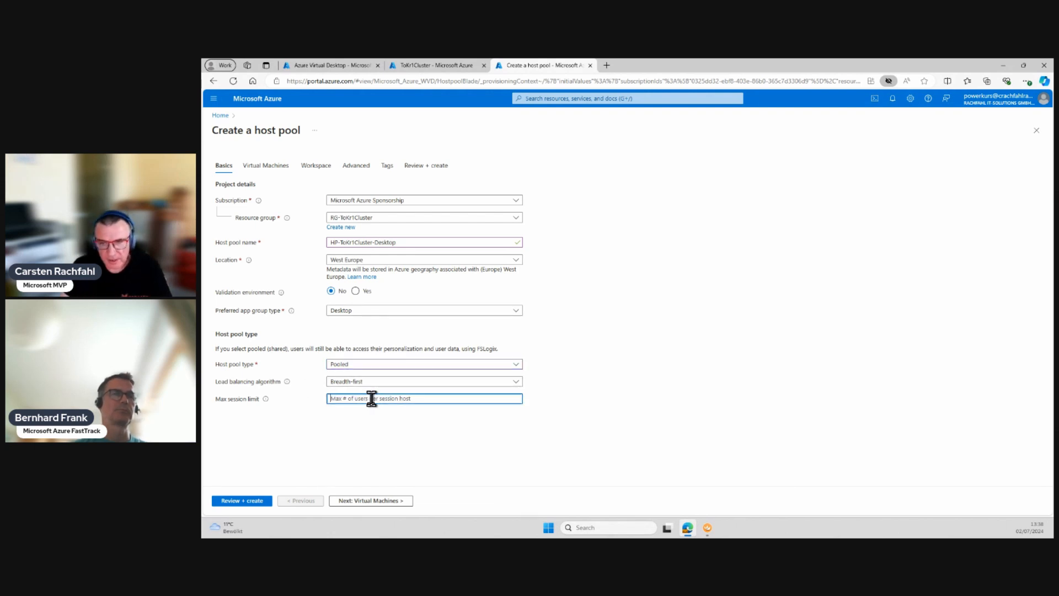
{"action": "type", "text": "16"}
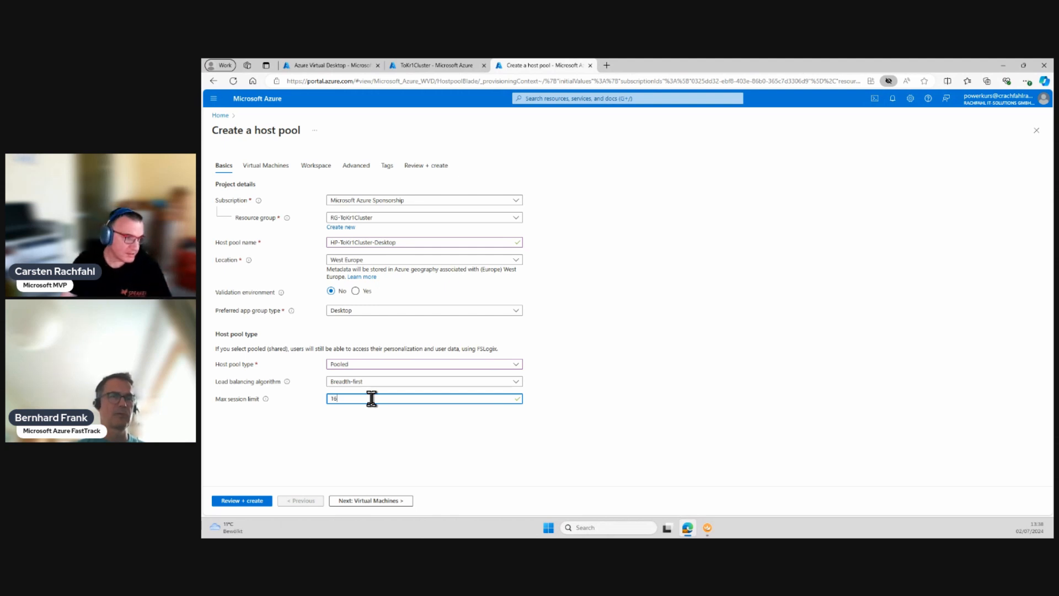
- Choose to add virtual machines to the host pool and give the session hosts the name prefix AVD01-ToKr1
{"action": "left_click", "coordinate": [366, 501]}
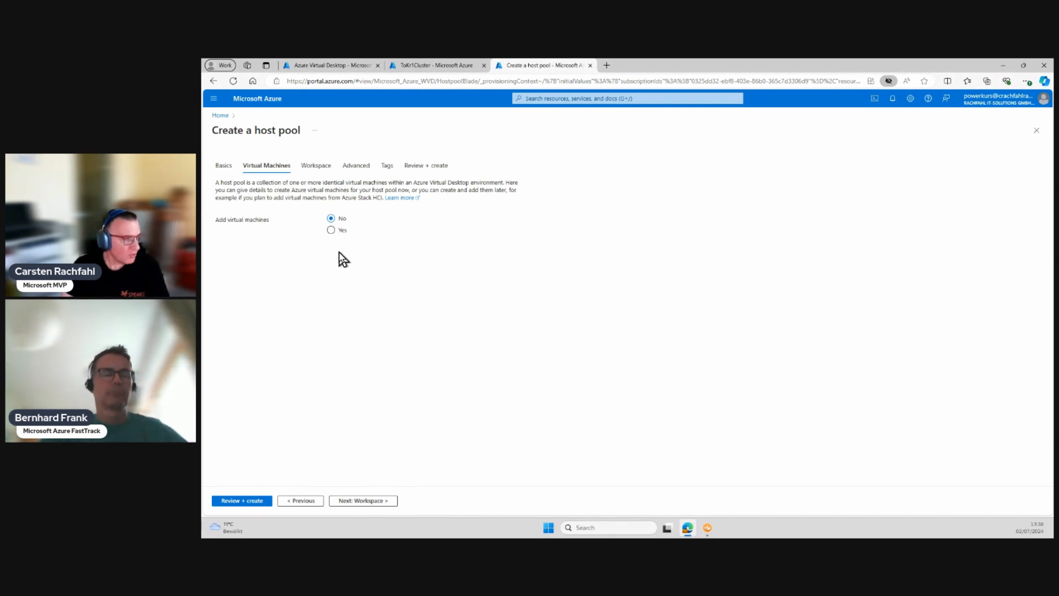
{"action": "left_click", "coordinate": [331, 230]}
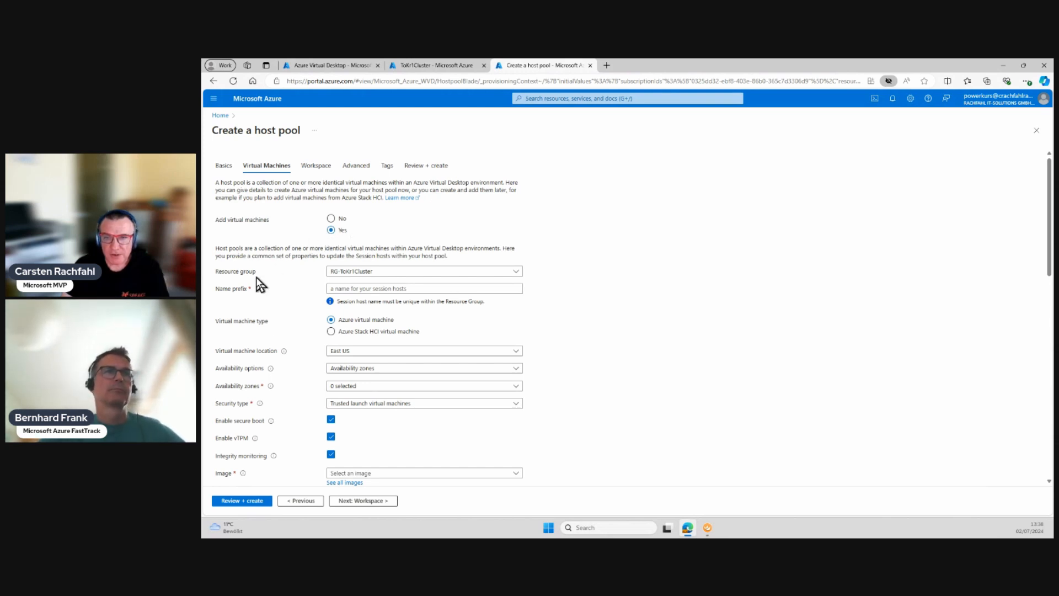
{"action": "left_click", "coordinate": [357, 285]}
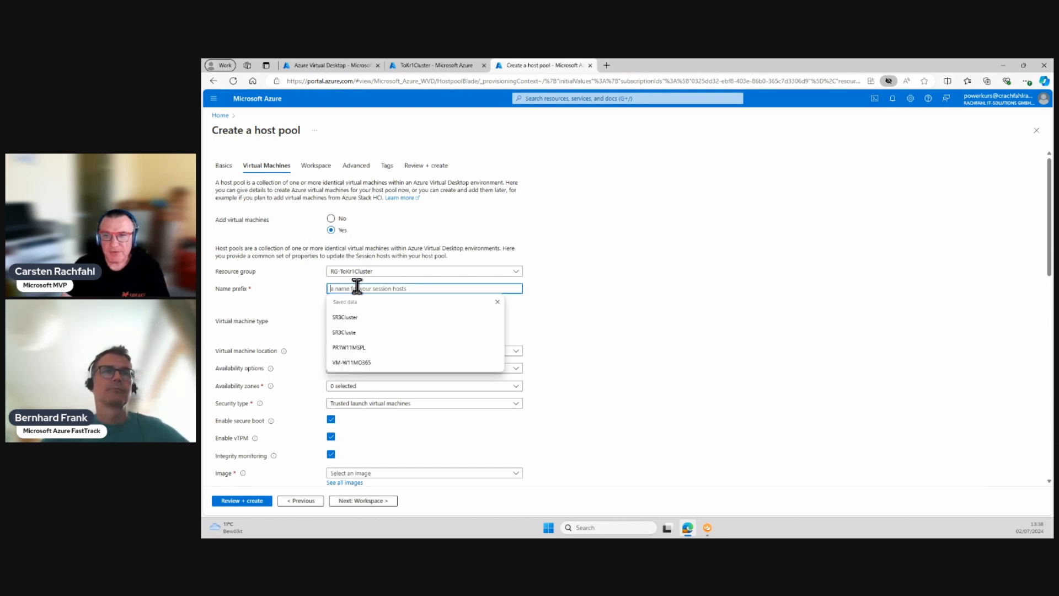
{"action": "left_click", "coordinate": [298, 294]}
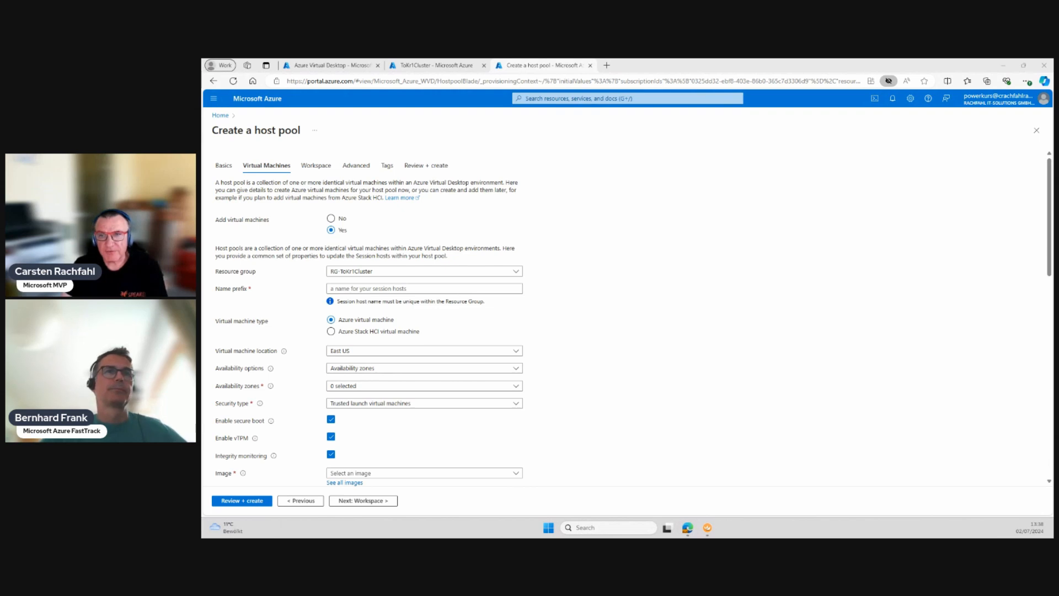
{"action": "left_click", "coordinate": [333, 289]}
{"action": "type", "text": "AVD01-ToKr1"}
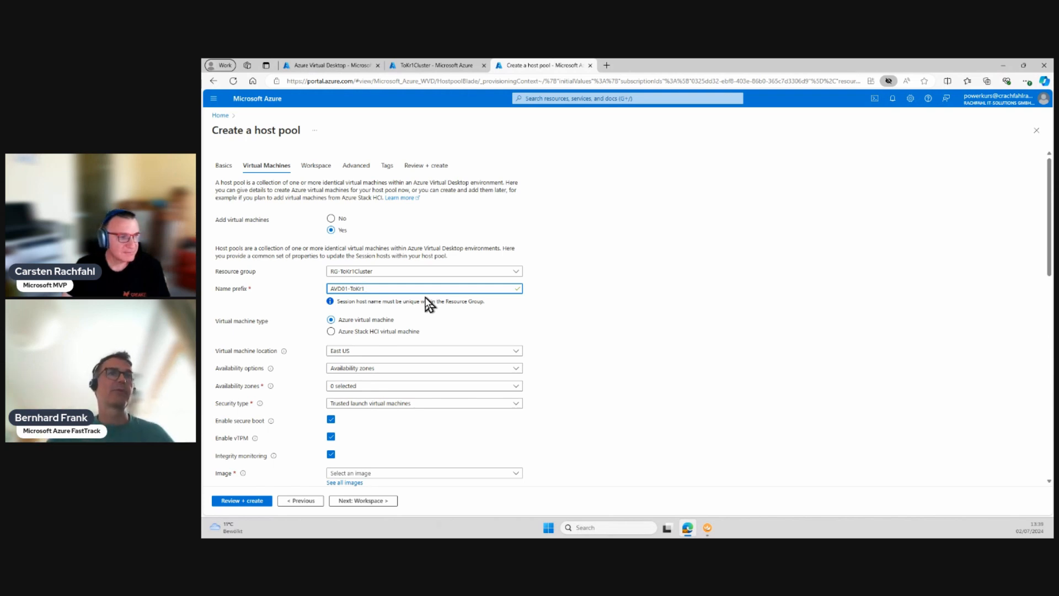
- Set the virtual machine location of the session hosts to West Europe
{"action": "left_click", "coordinate": [397, 354]}
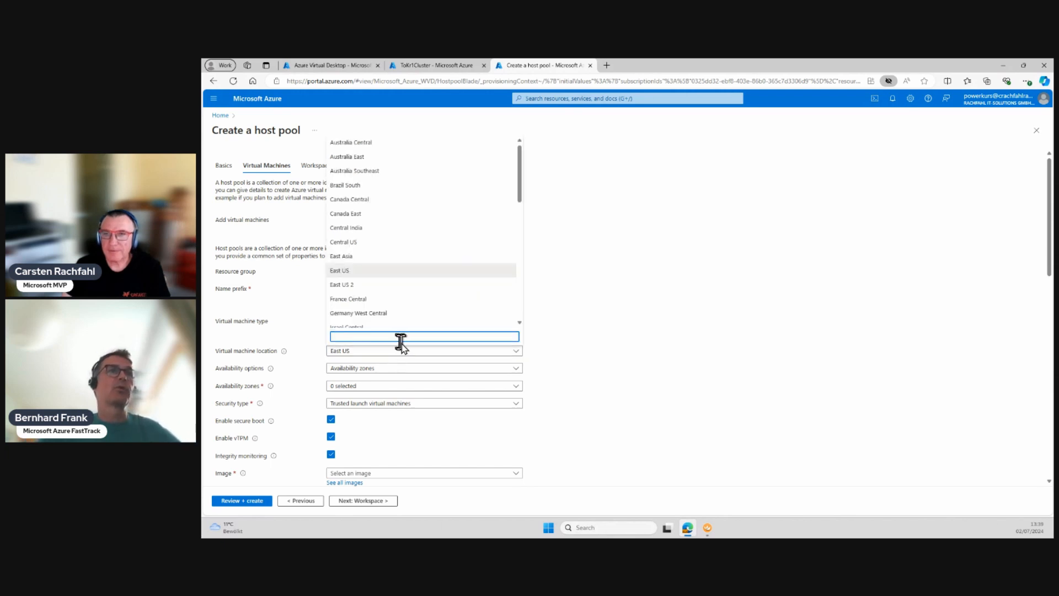
{"action": "scroll", "coordinate": [391, 309], "scroll_direction": "down", "scroll_amount": 3}
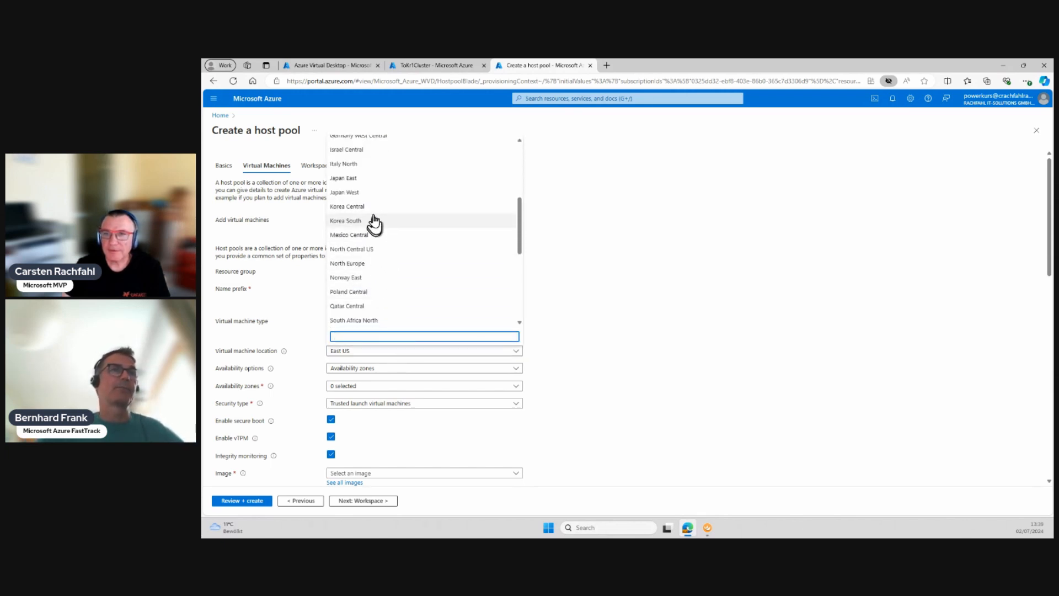
{"action": "scroll", "coordinate": [374, 243], "scroll_direction": "down", "scroll_amount": 3}
{"action": "scroll", "coordinate": [374, 265], "scroll_direction": "down", "scroll_amount": 4}
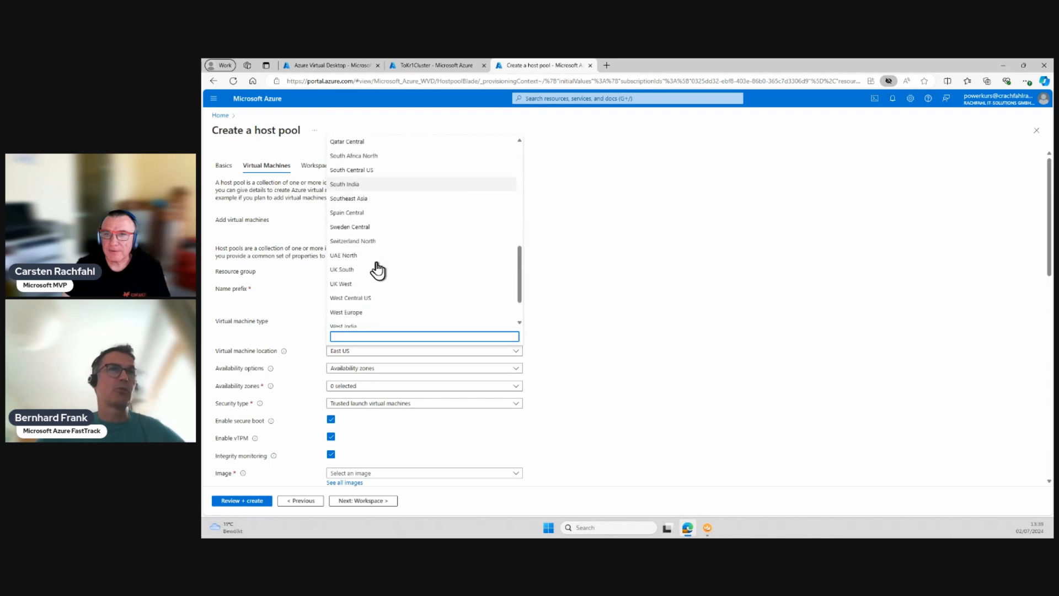
{"action": "left_click", "coordinate": [371, 301]}
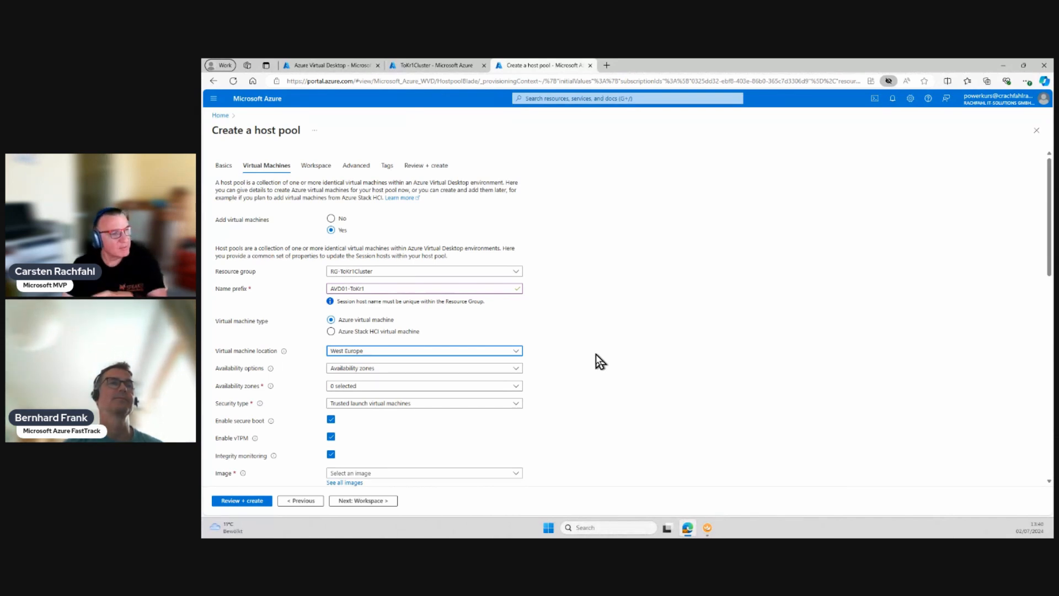
- Switch the virtual machine type to Azure Stack HCI virtual machine and choose hlb-tokr1cluster as the custom location
{"action": "left_click", "coordinate": [352, 335]}
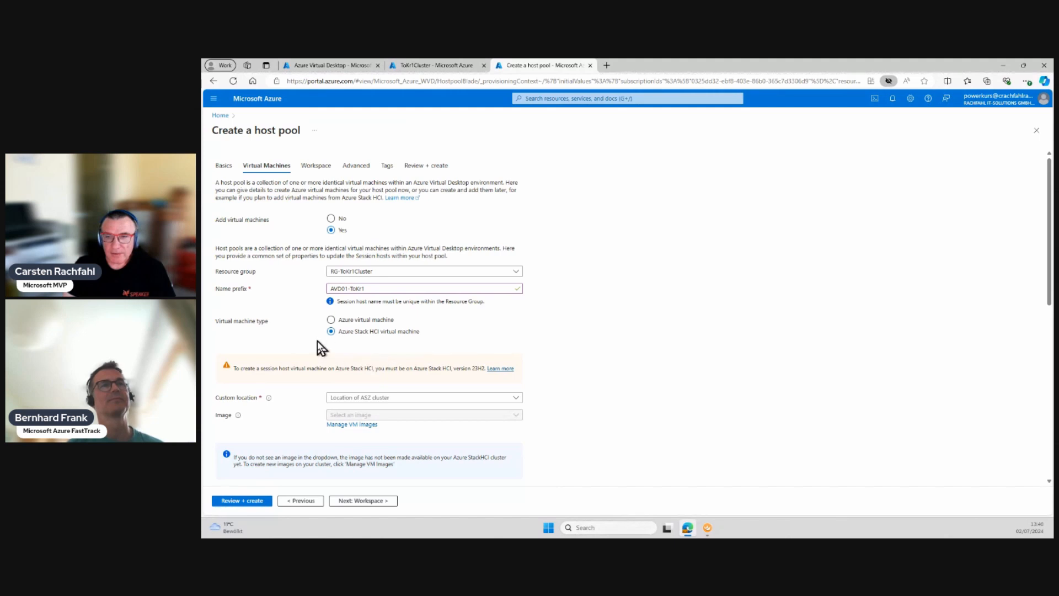
{"action": "scroll", "coordinate": [384, 341], "scroll_direction": "down", "scroll_amount": 2}
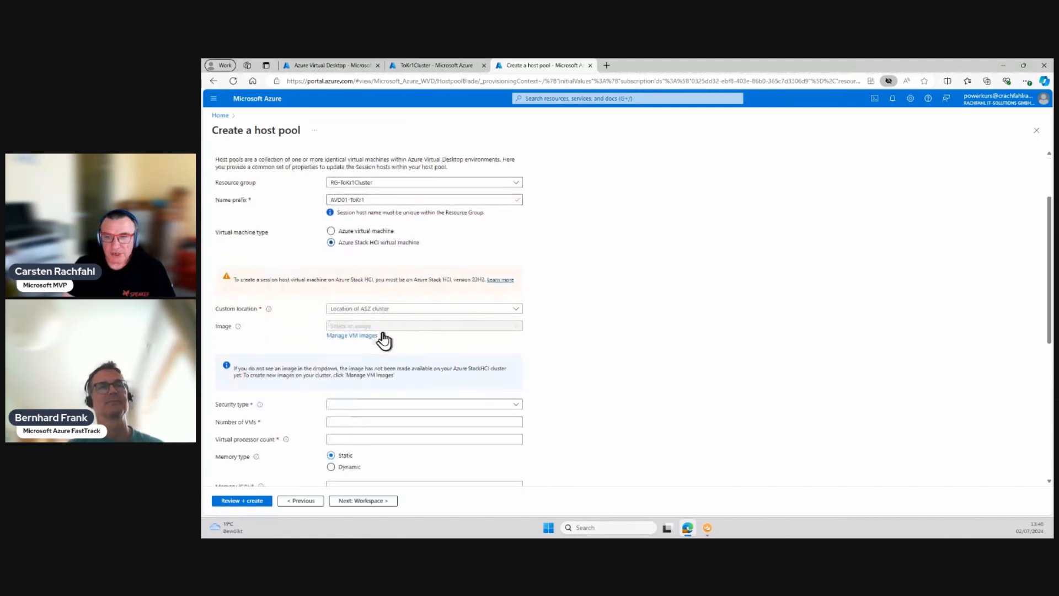
{"action": "left_click", "coordinate": [400, 311]}
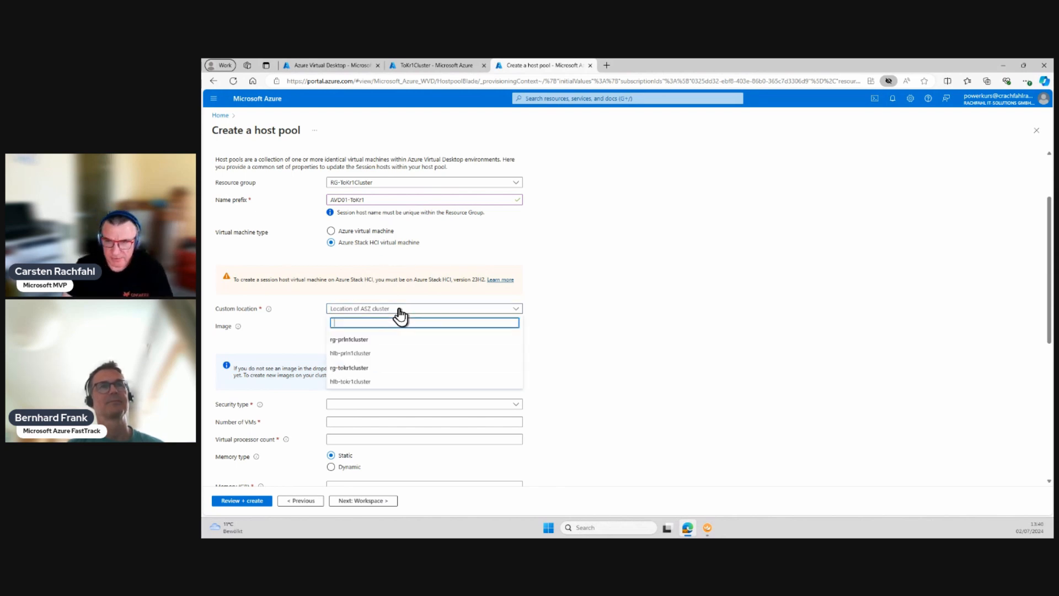
{"action": "left_click", "coordinate": [350, 381]}
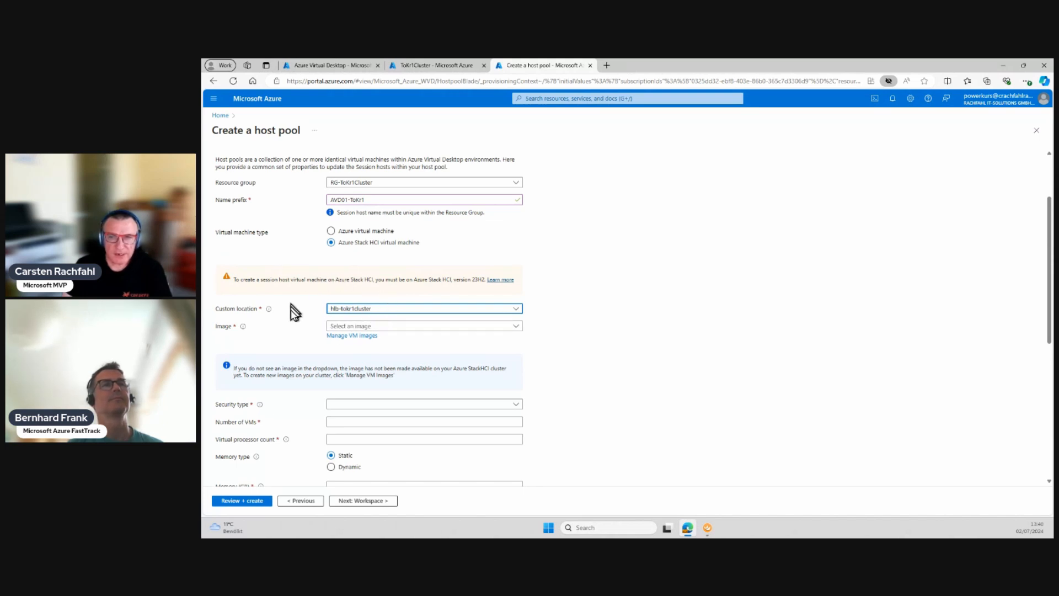
- Select the image IMG-W11MS-M365-23H2-Gen2-01 for the session hosts and set their security type to Standard
{"action": "left_click", "coordinate": [389, 327]}
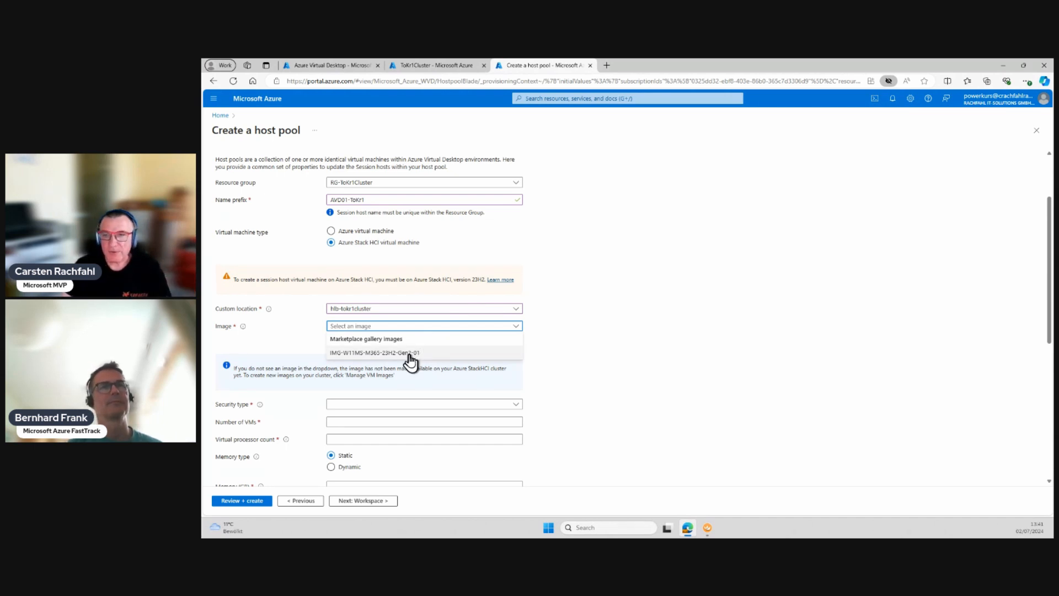
{"action": "left_click", "coordinate": [359, 354]}
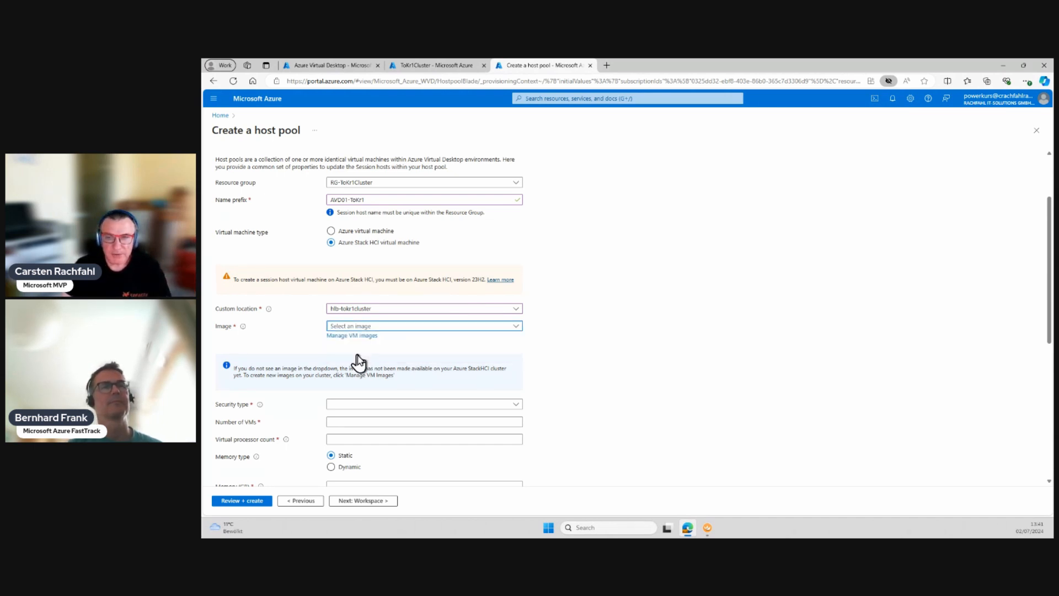
{"action": "scroll", "coordinate": [422, 362], "scroll_direction": "down", "scroll_amount": 1}
{"action": "left_click", "coordinate": [423, 362]}
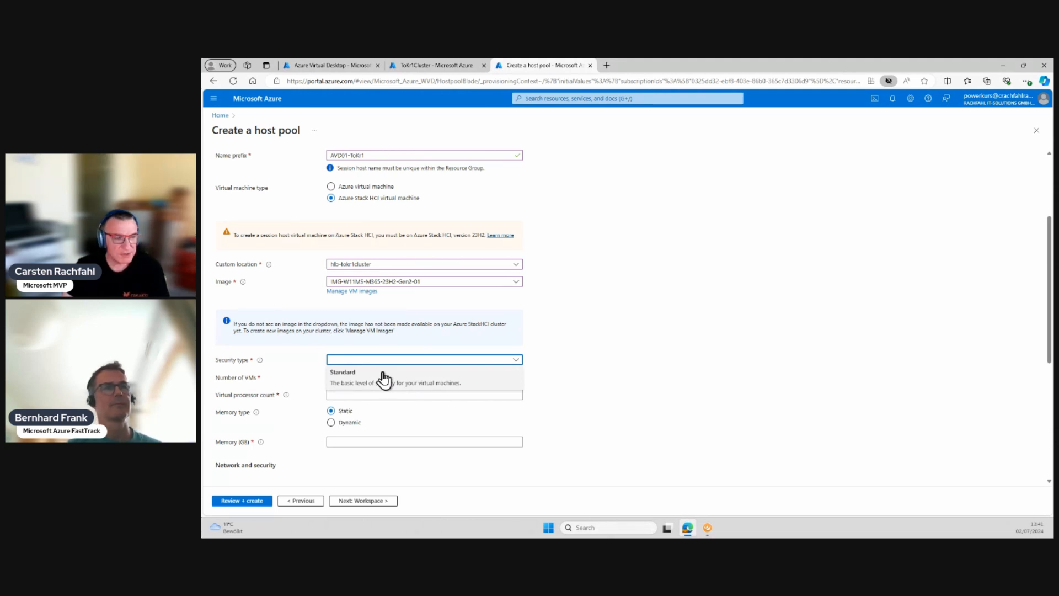
{"action": "left_click", "coordinate": [383, 373]}
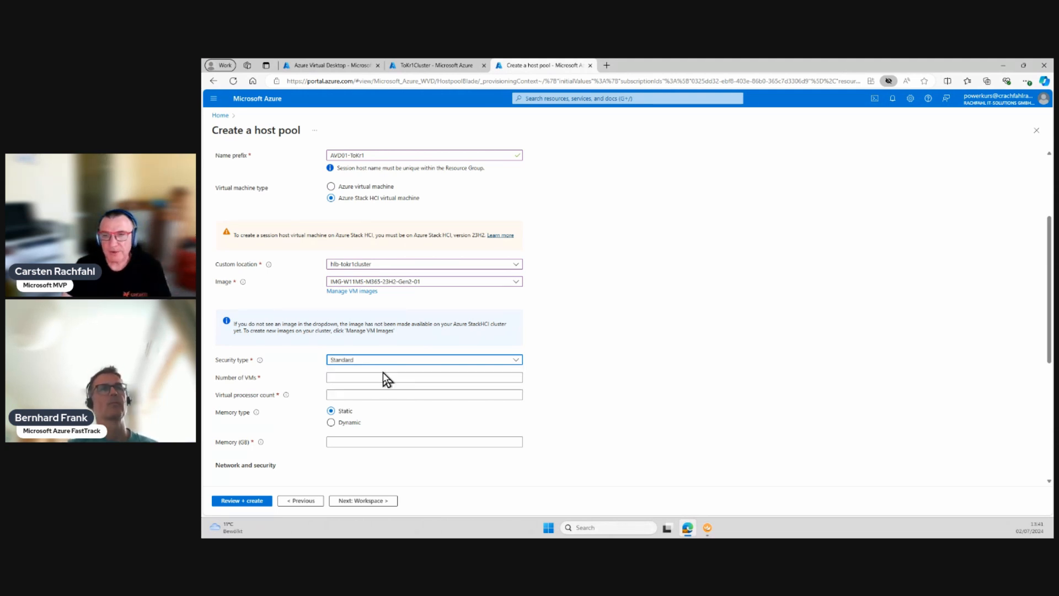
- Size the session hosts as 10 VMs with a virtual processor count of 8 and 16 GB of memory each
{"action": "left_click", "coordinate": [378, 377]}
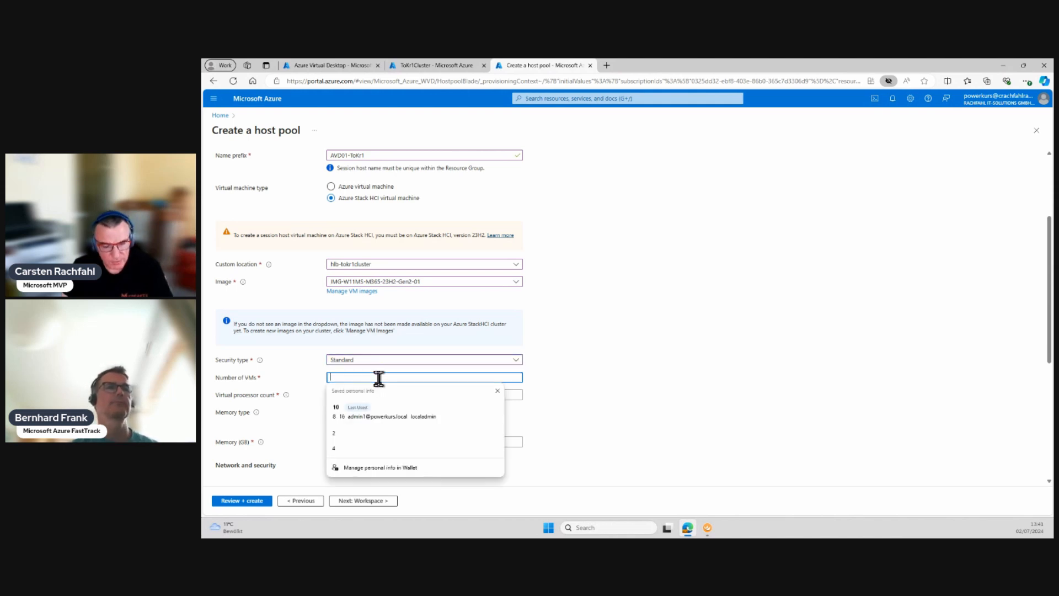
{"action": "type", "text": "10"}
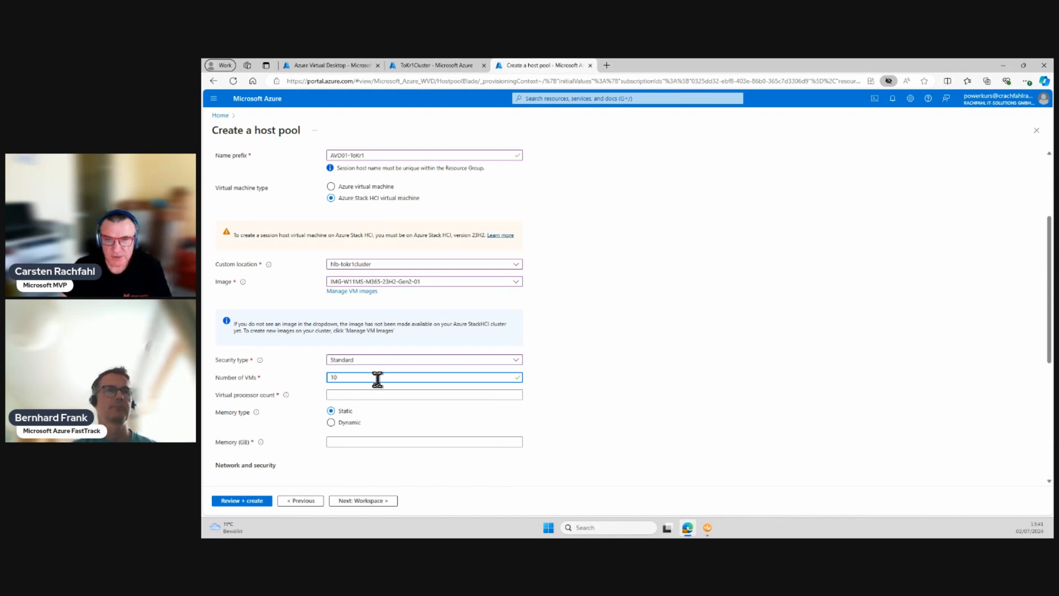
{"action": "left_click", "coordinate": [341, 395]}
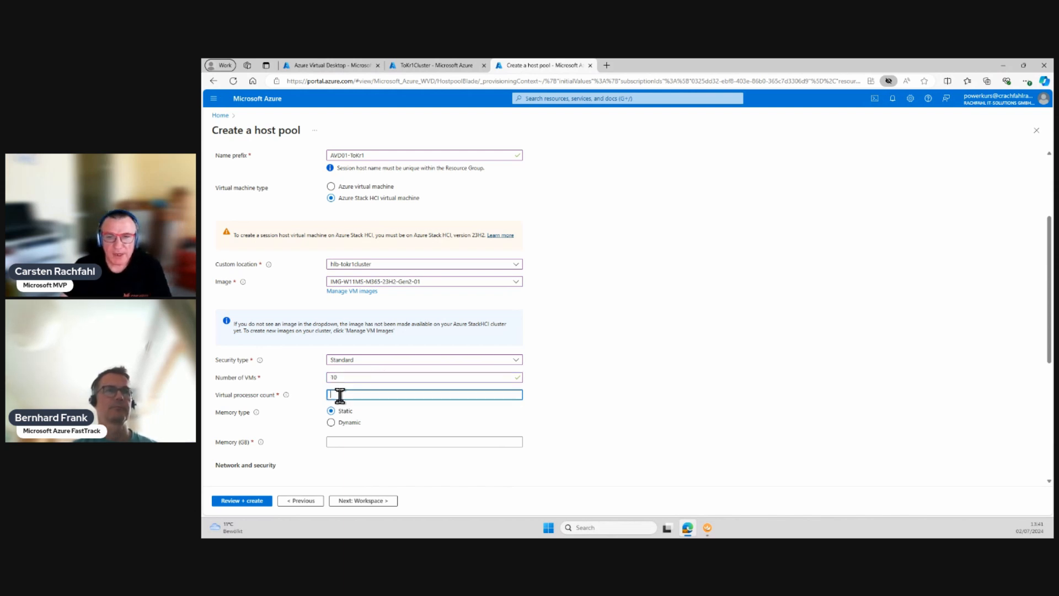
{"action": "type", "text": "8"}
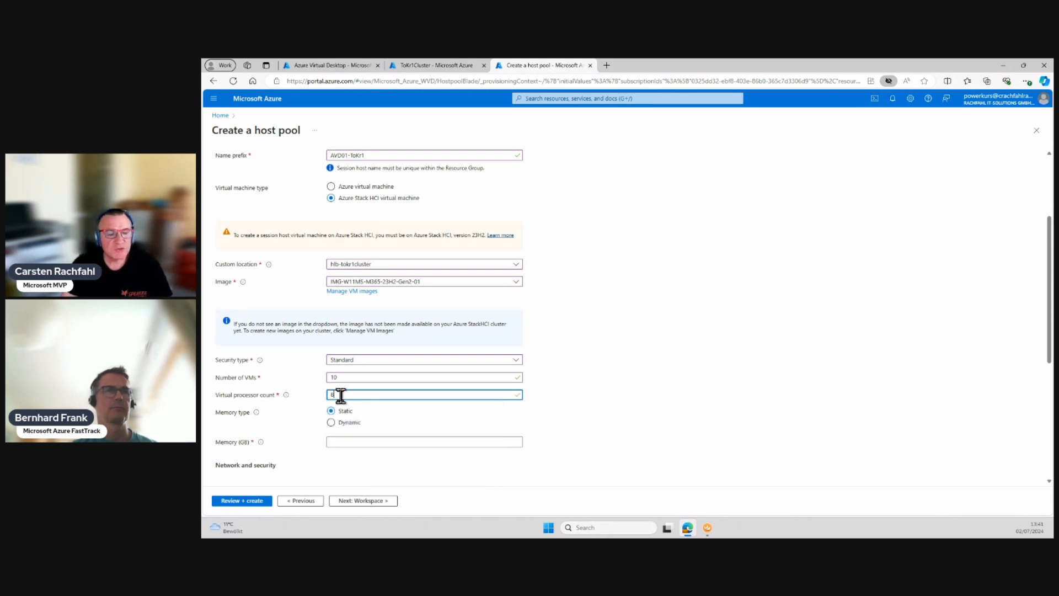
{"action": "left_click", "coordinate": [336, 441]}
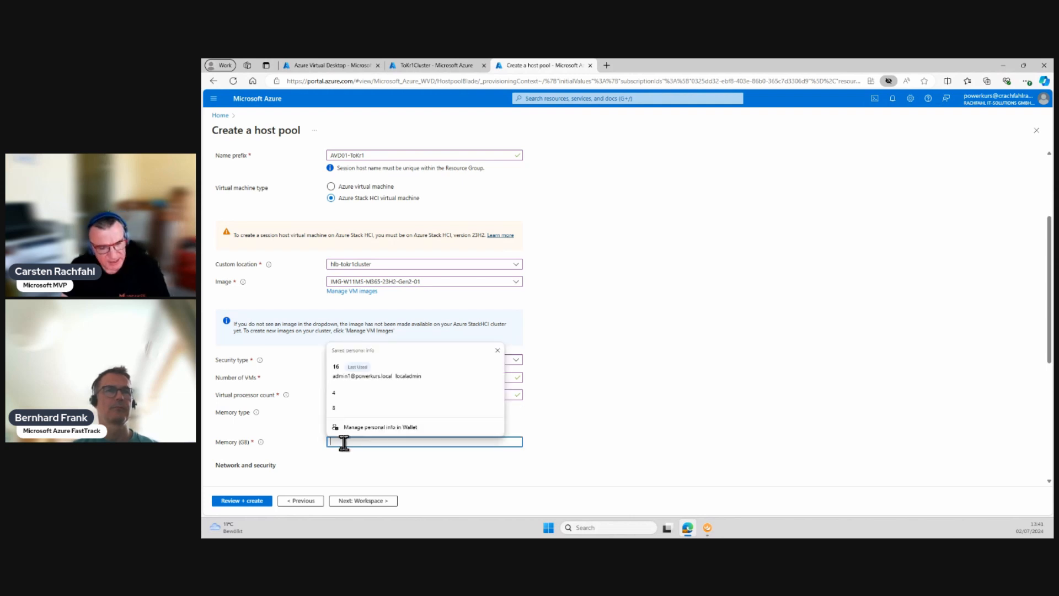
{"action": "type", "text": "16"}
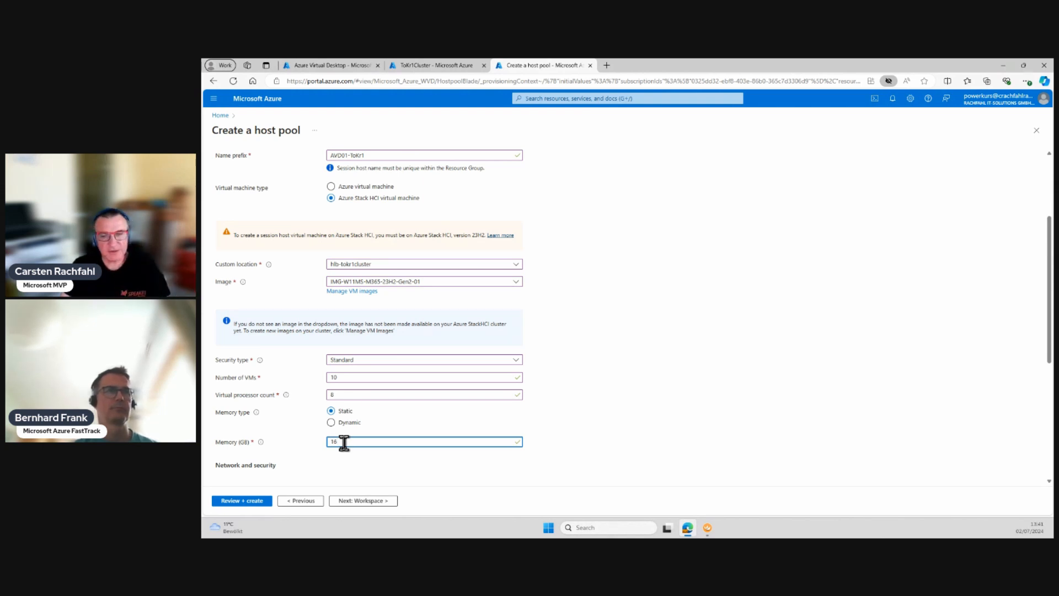
- Connect the session hosts to the network LNet-ToKr1Cluster-AVD-DHCP
{"action": "scroll", "coordinate": [383, 453], "scroll_direction": "down", "scroll_amount": 3}
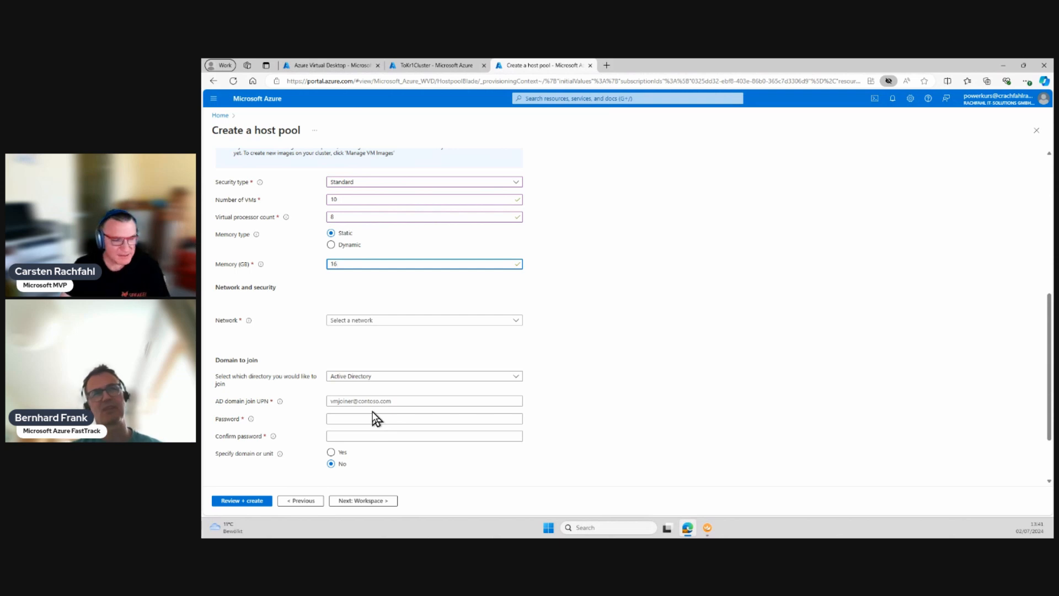
{"action": "left_click", "coordinate": [411, 321]}
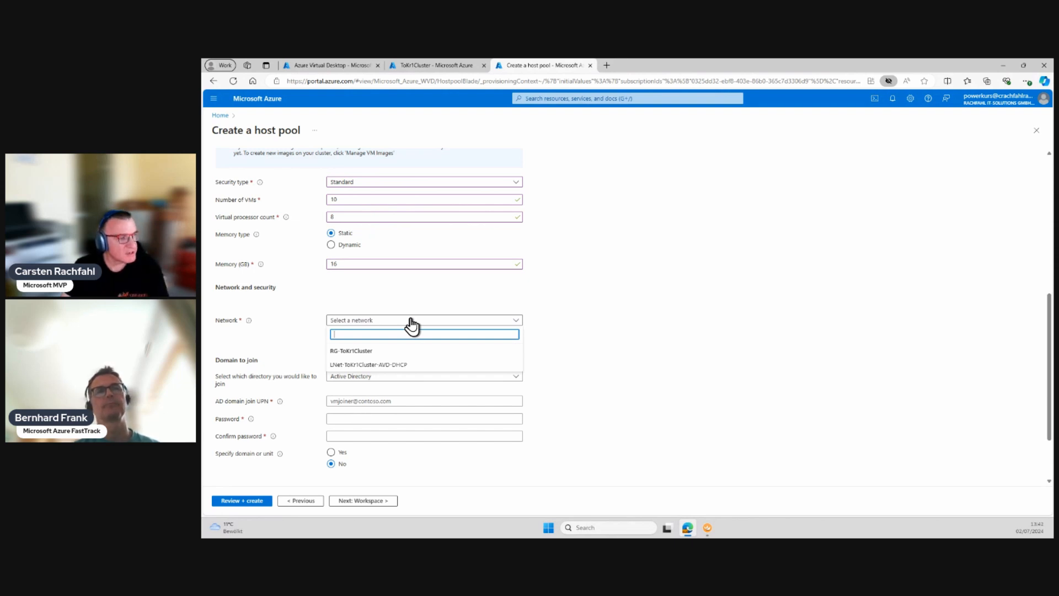
{"action": "left_click", "coordinate": [389, 366]}
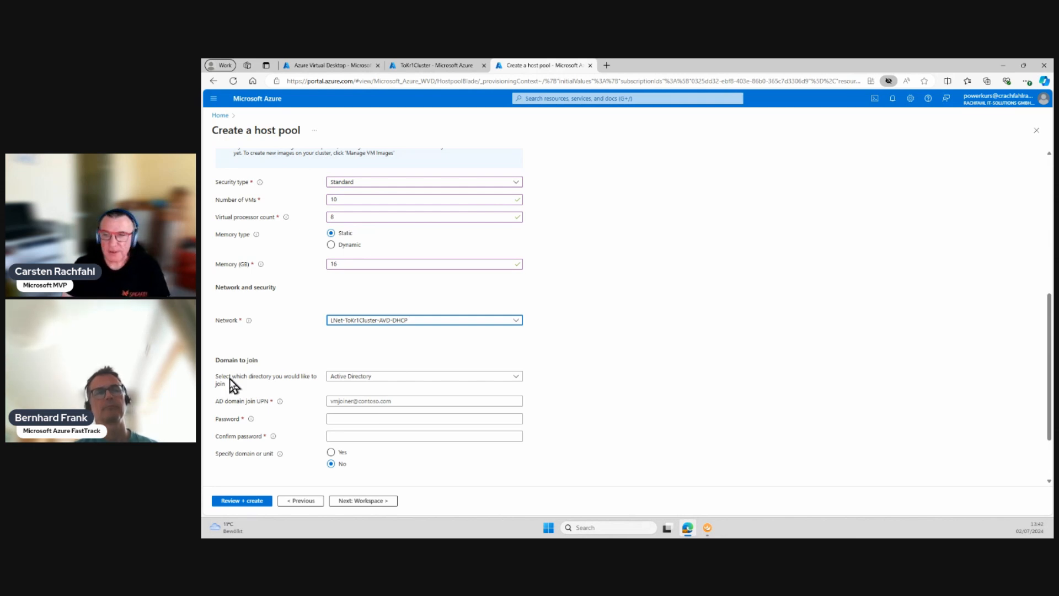
- Fill in the saved AD domain join UPN together with the localadmin VM administrator user name, and enter and confirm the domain join password
{"action": "left_click", "coordinate": [366, 401]}
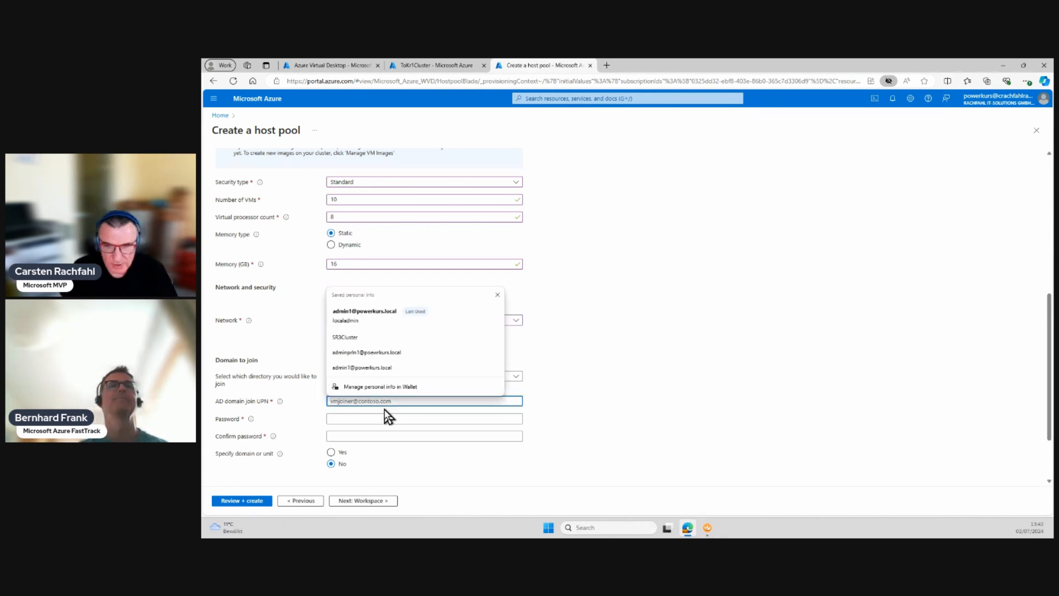
{"action": "left_click", "coordinate": [372, 312]}
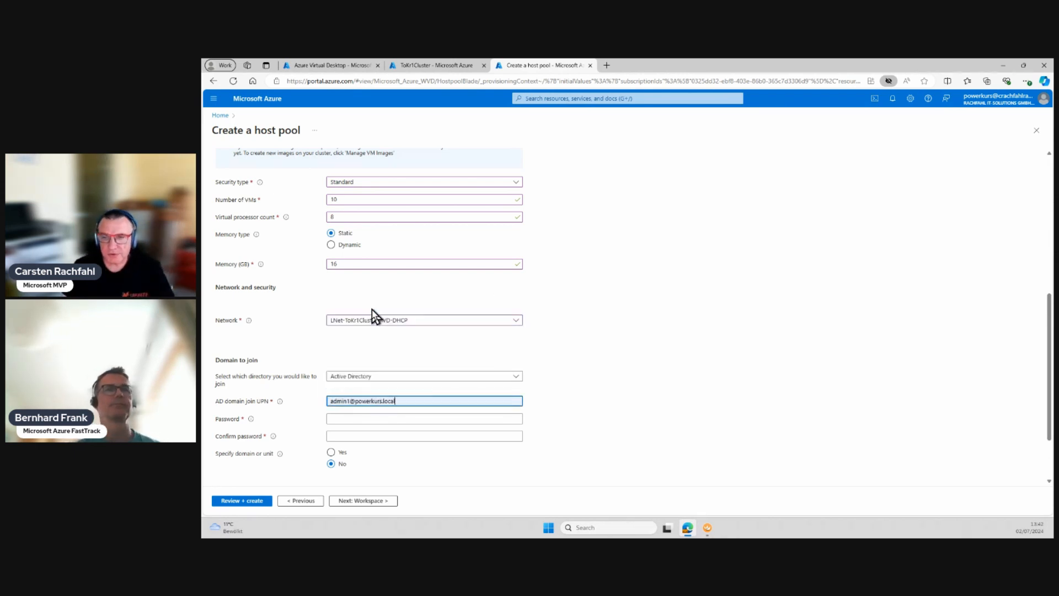
{"action": "left_click", "coordinate": [362, 418]}
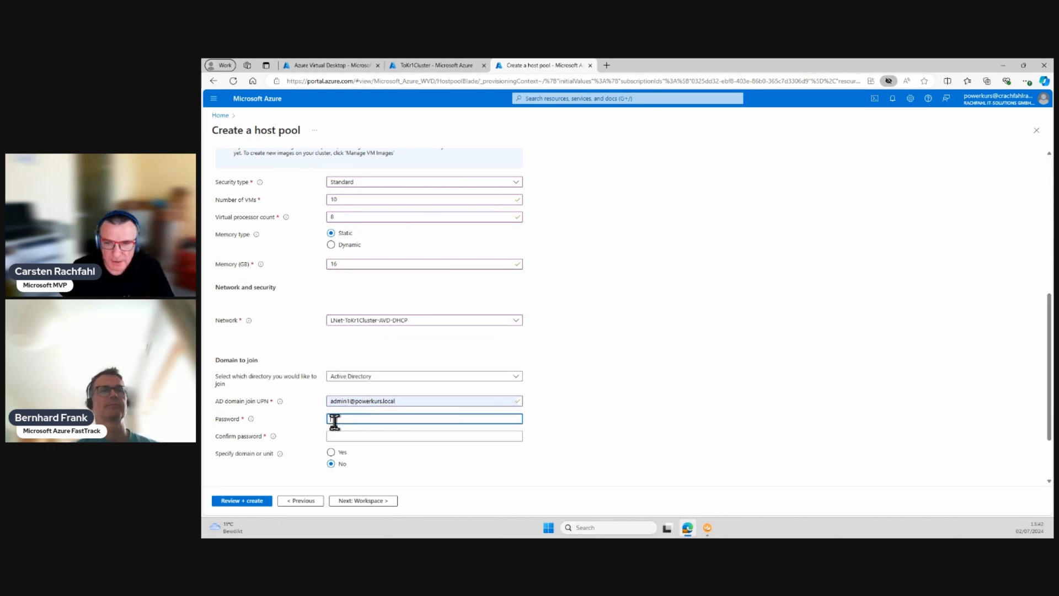
{"action": "type", "text": "••••••••"}
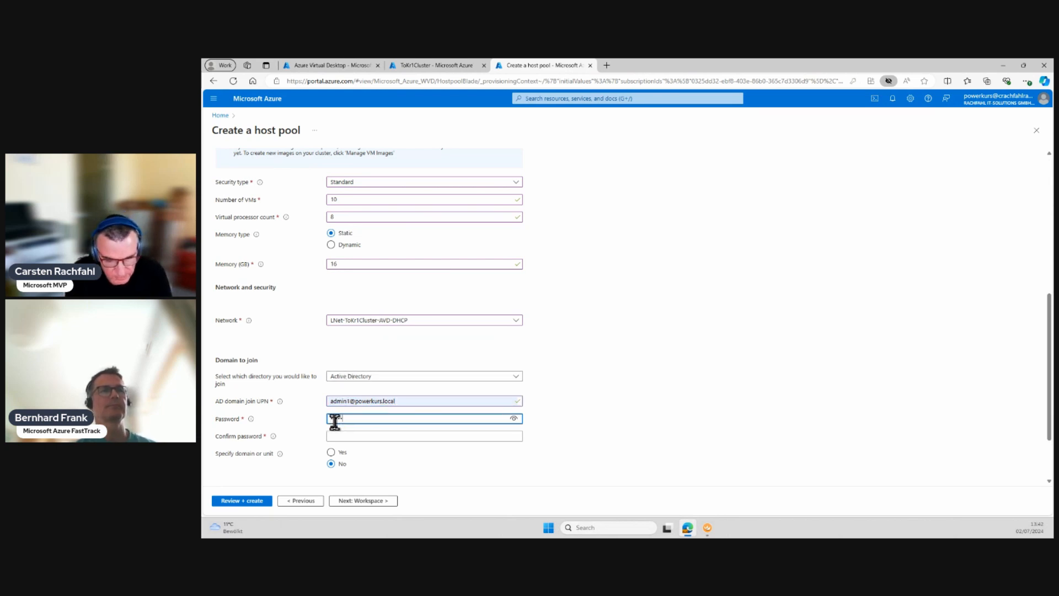
{"action": "key", "text": "Tab"}
{"action": "type", "text": "••••••••"}
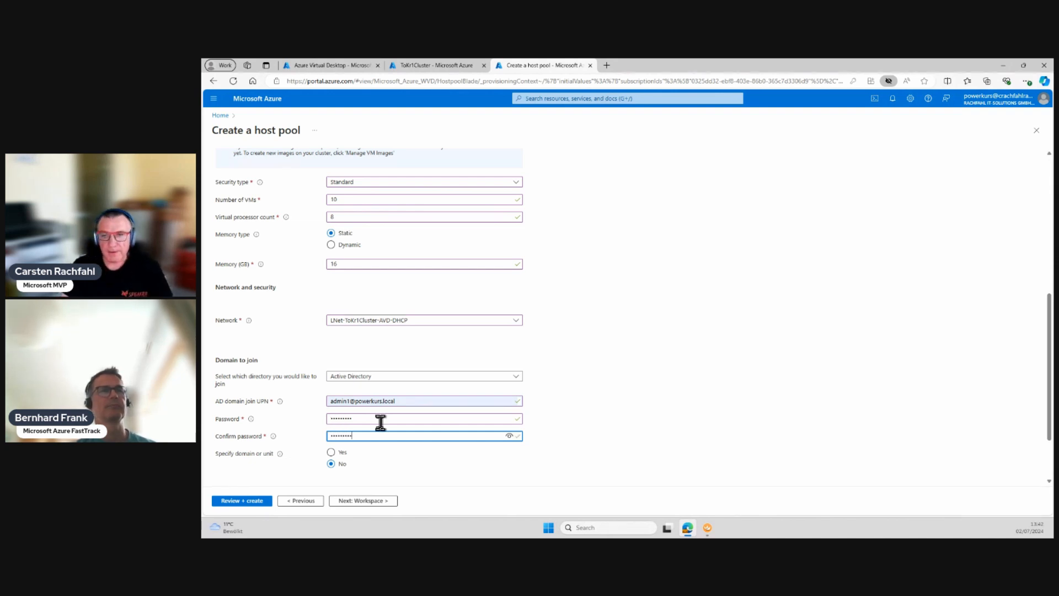
- Specify the domain to join as powerkurs.local with the organizational unit path OU=AVDHosts,OU=HCI,DC=powerkurs,DC=local
{"action": "scroll", "coordinate": [378, 420], "scroll_direction": "down", "scroll_amount": 2}
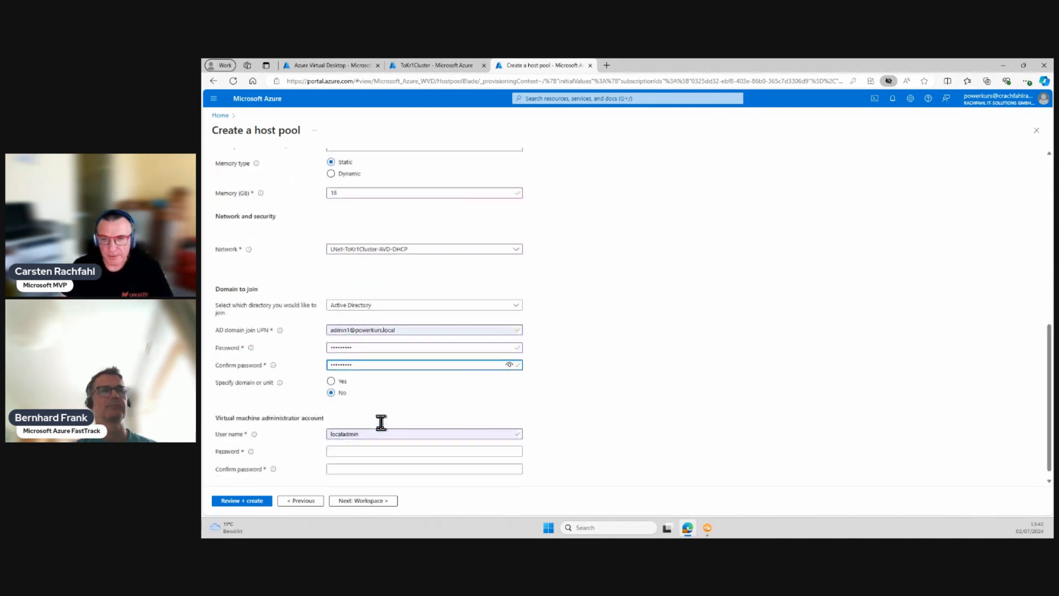
{"action": "left_click", "coordinate": [331, 371]}
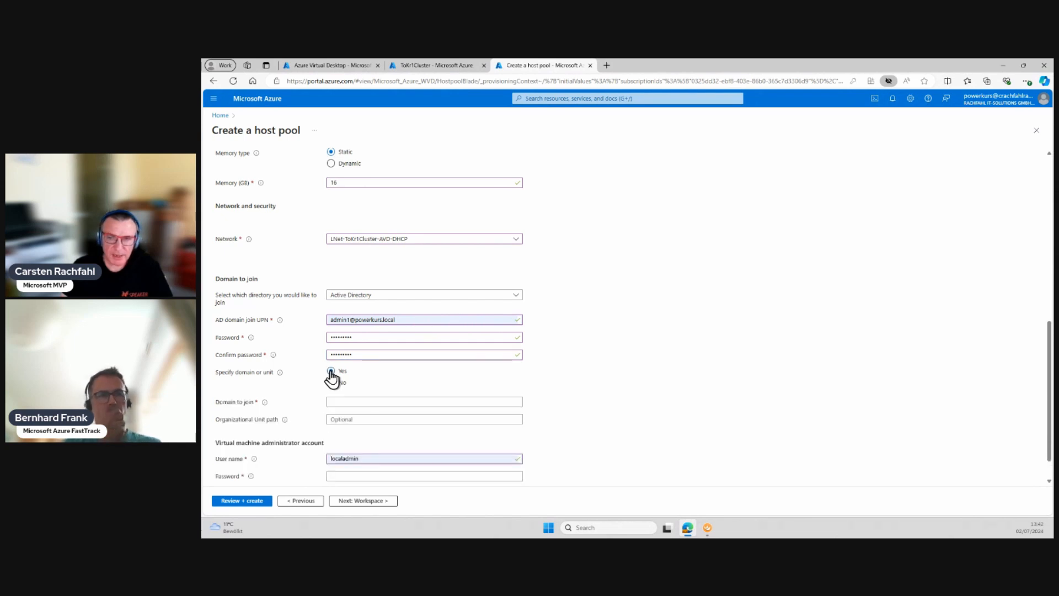
{"action": "left_click", "coordinate": [338, 402]}
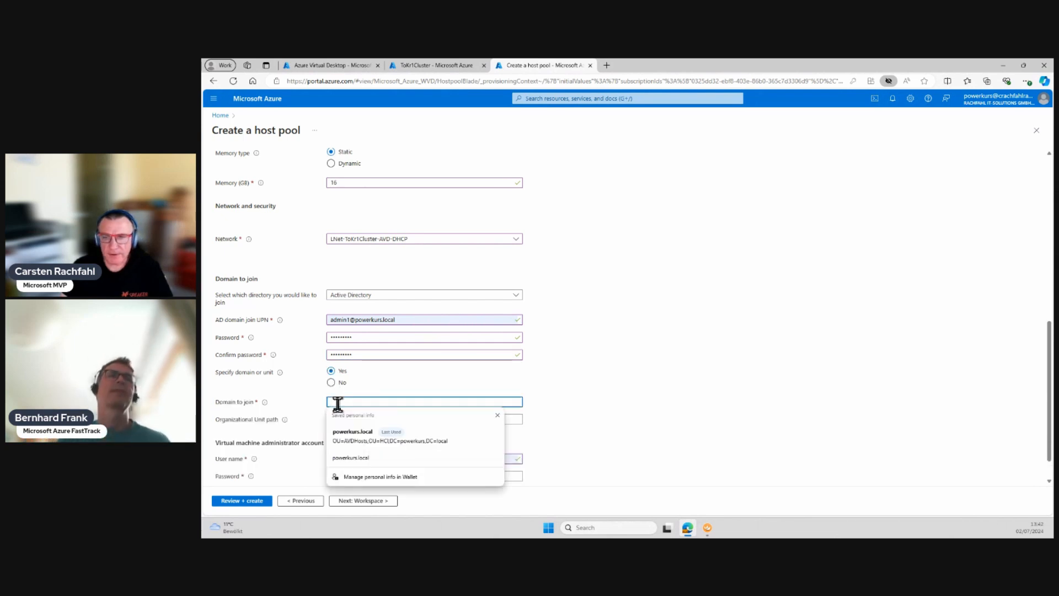
{"action": "left_click", "coordinate": [345, 439]}
- Enter and confirm the password of the virtual machine administrator account localadmin
{"action": "scroll", "coordinate": [303, 442], "scroll_direction": "down", "scroll_amount": 1}
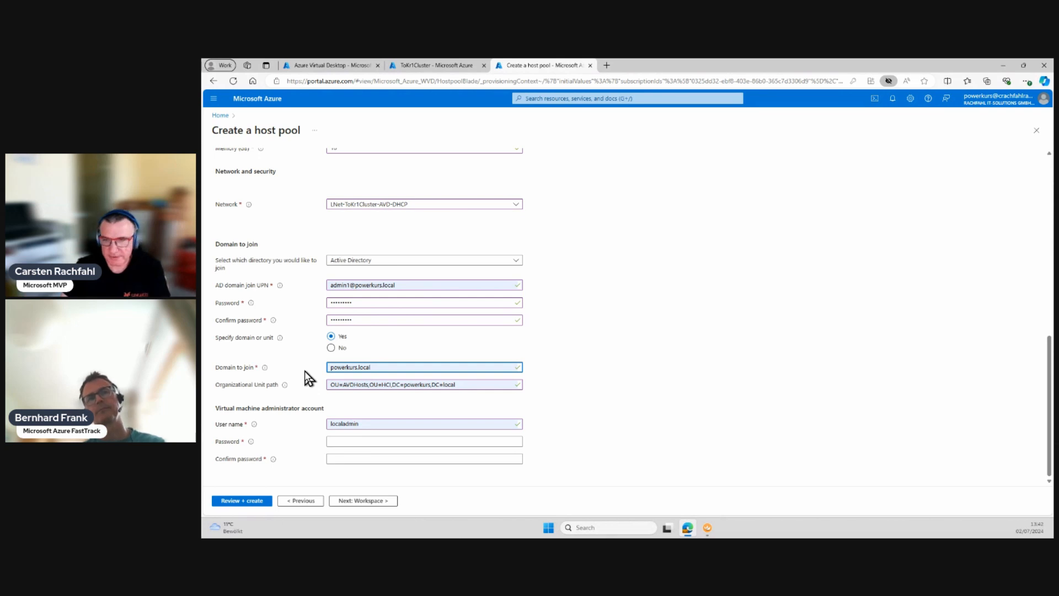
{"action": "left_click", "coordinate": [357, 441]}
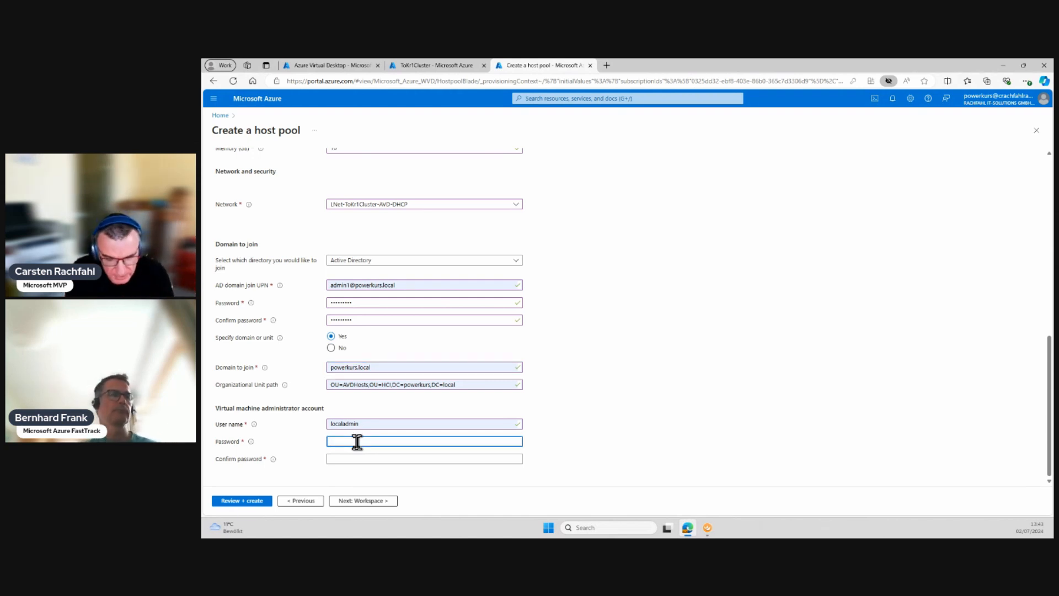
{"action": "type", "text": "•••••"}
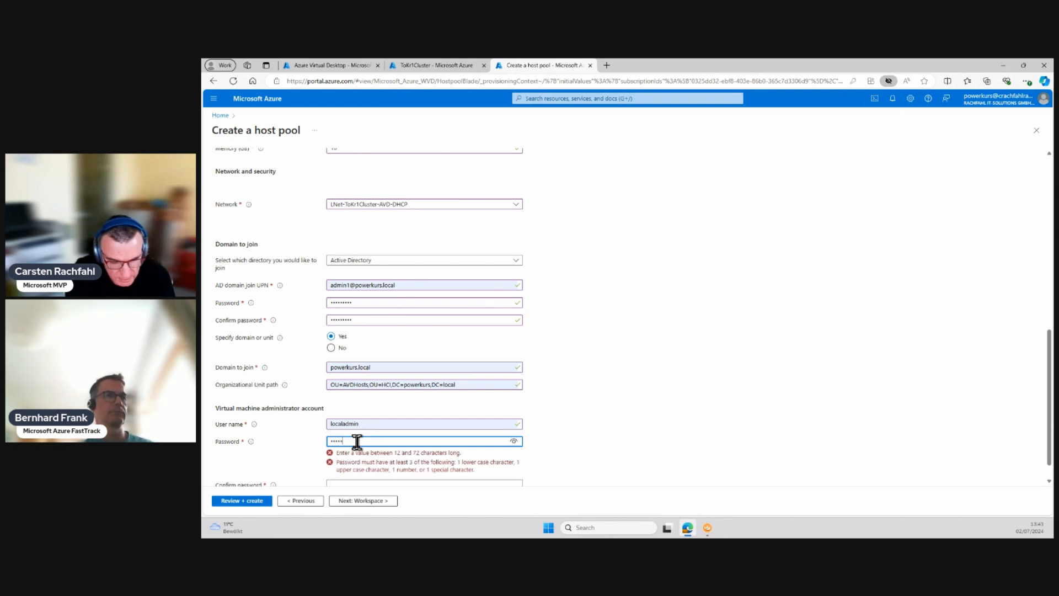
{"action": "type", "text": "•••••••"}
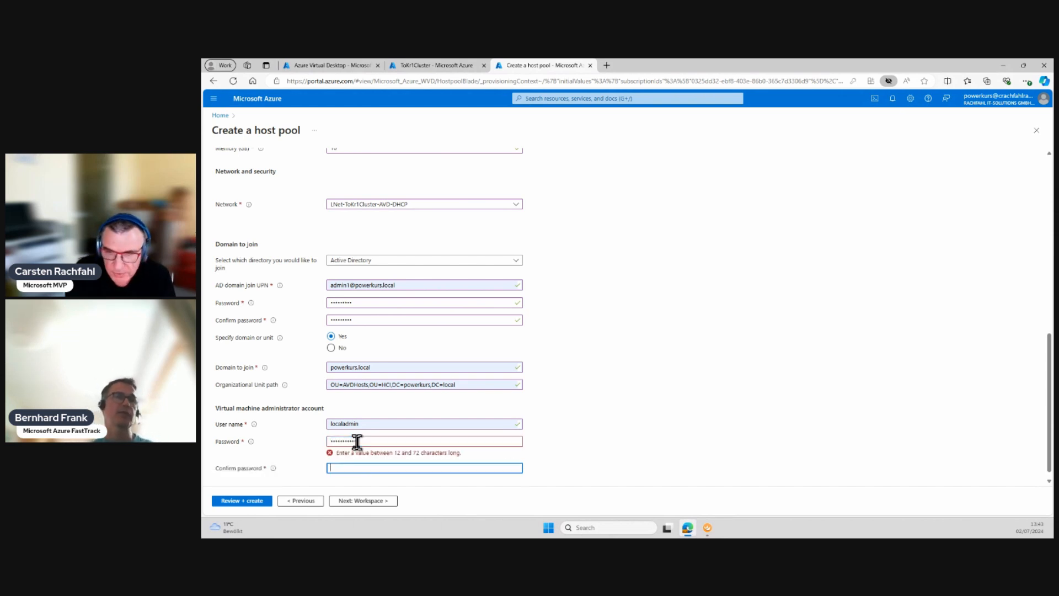
{"action": "key", "text": "Tab"}
{"action": "type", "text": "•••••••••••"}
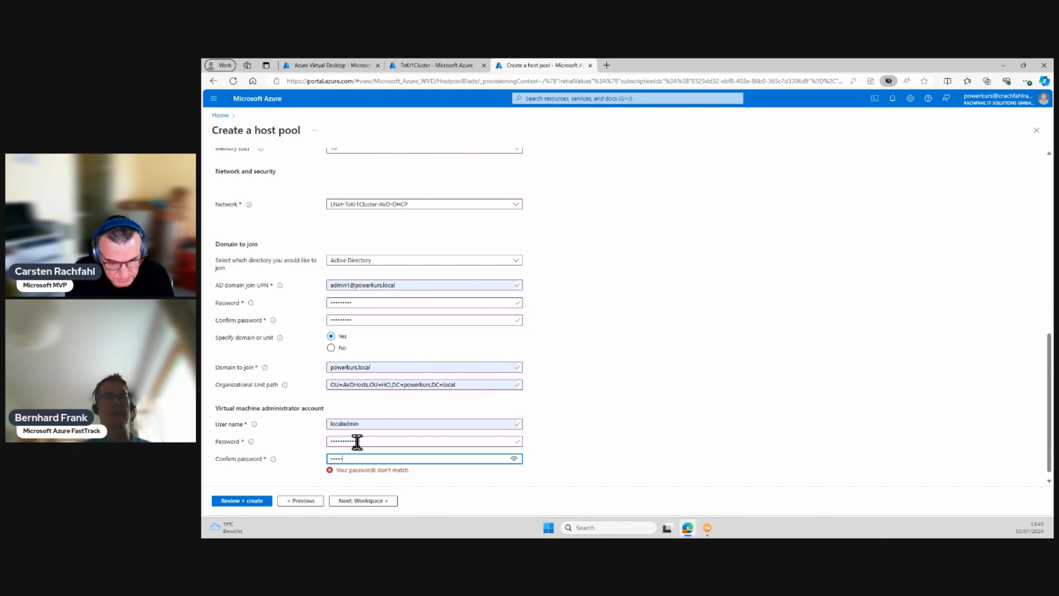
{"action": "type", "text": "•"}
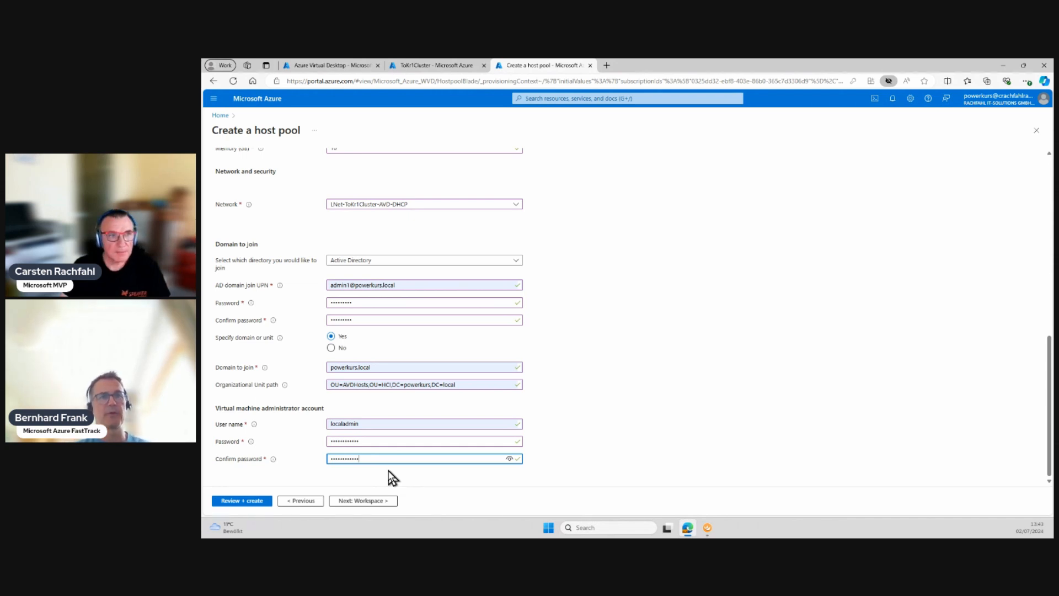
- Register the desktop app group to a new workspace named WS-hlb-ToKr1Cluster-SiteA-1, dismissing the browser's offer to save the password
{"action": "left_click", "coordinate": [373, 502]}
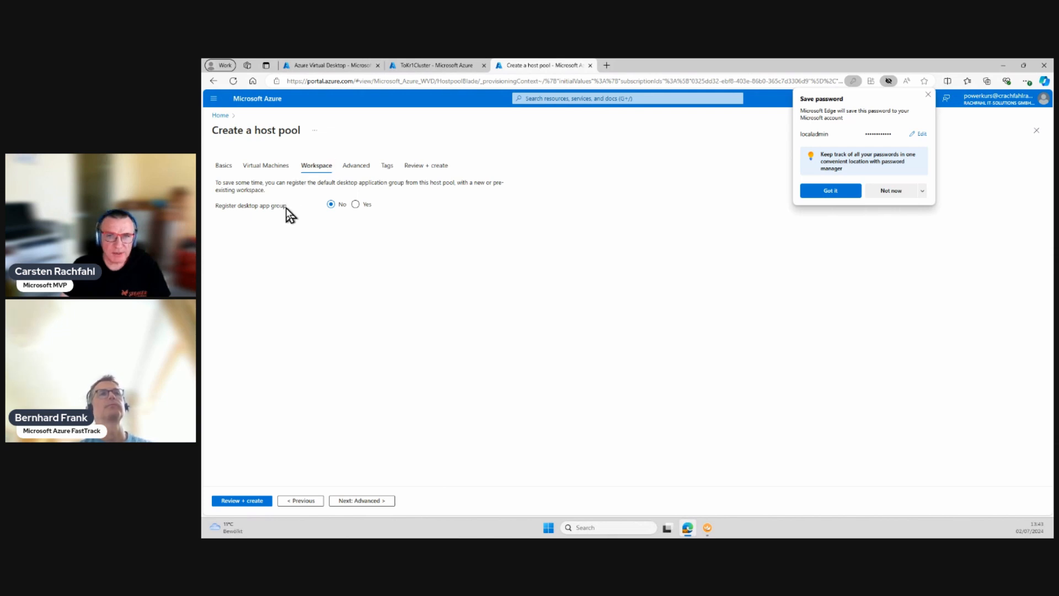
{"action": "left_click", "coordinate": [356, 205]}
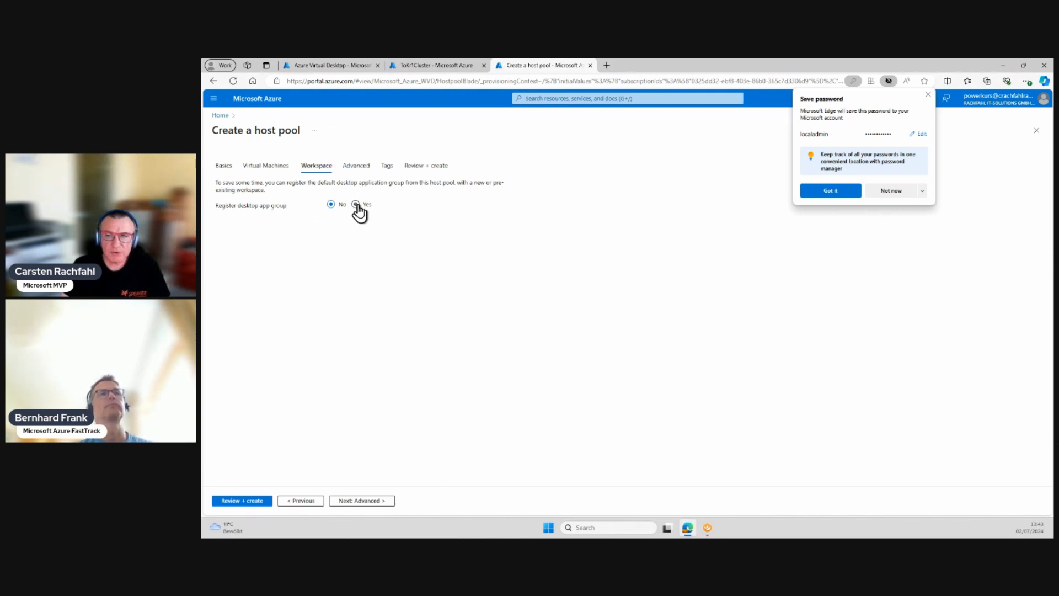
{"action": "left_click", "coordinate": [928, 95]}
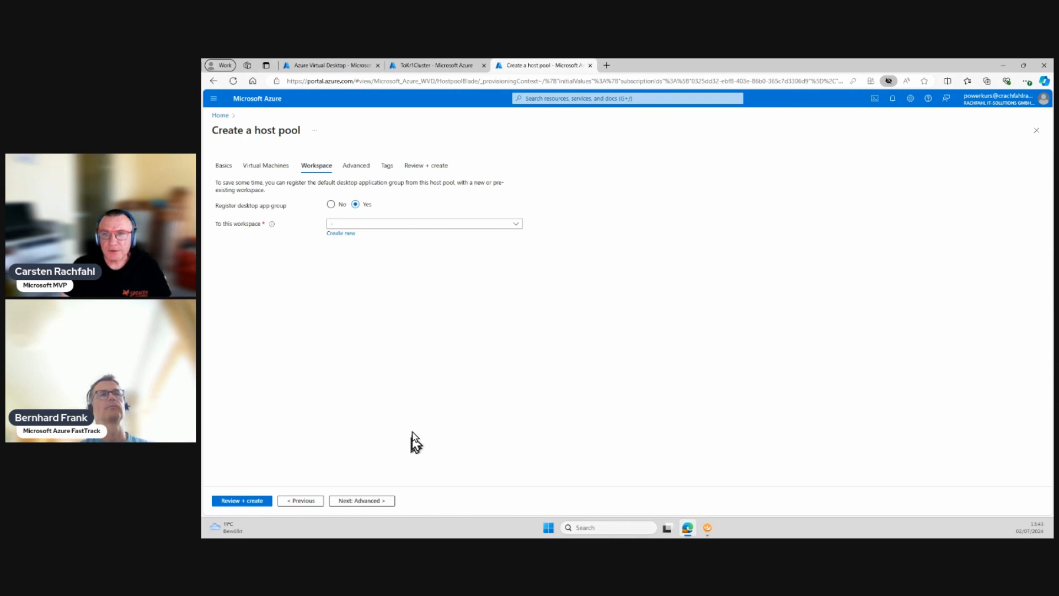
{"action": "left_click", "coordinate": [350, 234]}
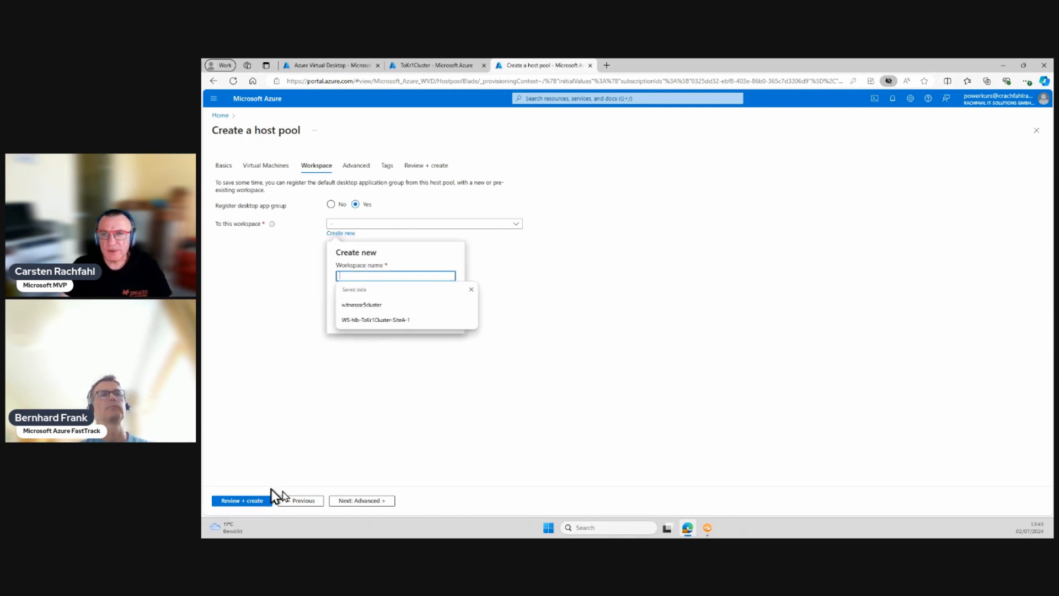
{"action": "left_click", "coordinate": [375, 320]}
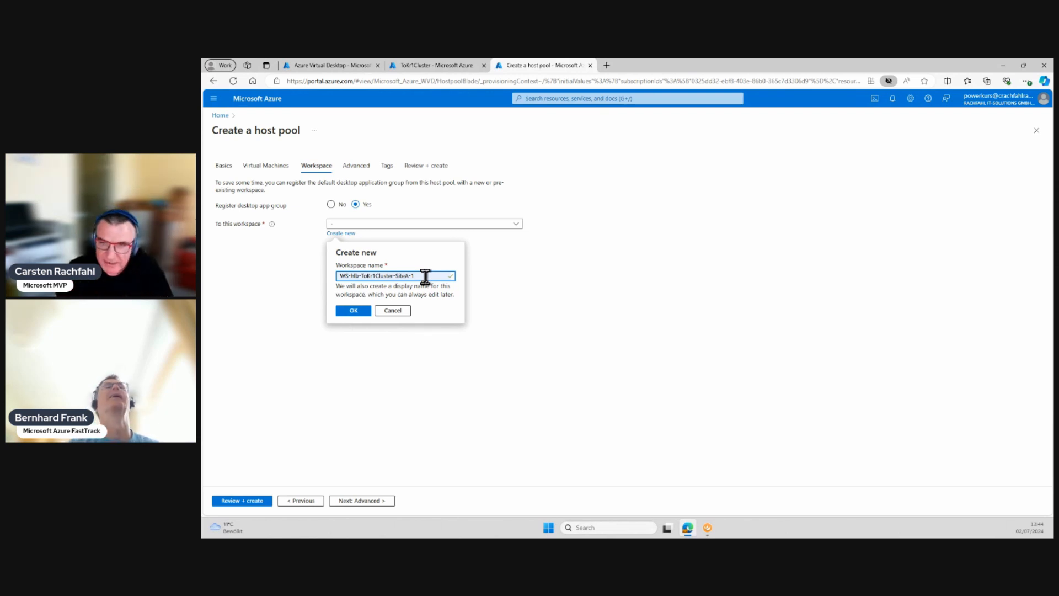
{"action": "left_click", "coordinate": [355, 311]}
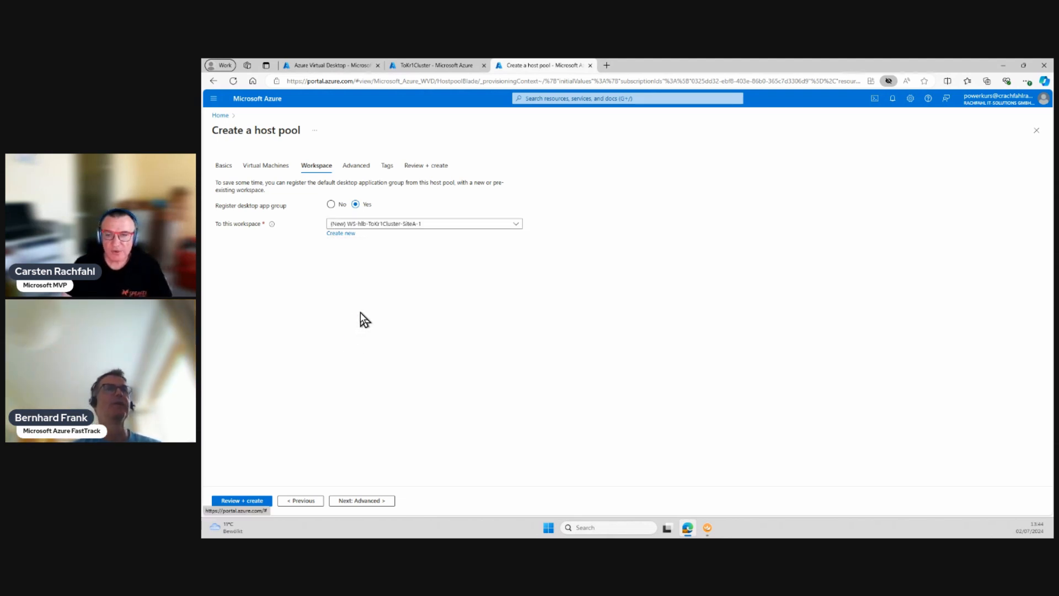
- Keep the default diagnostics and tag settings, review the host pool configuration and create the host pool
{"action": "left_click", "coordinate": [347, 501]}
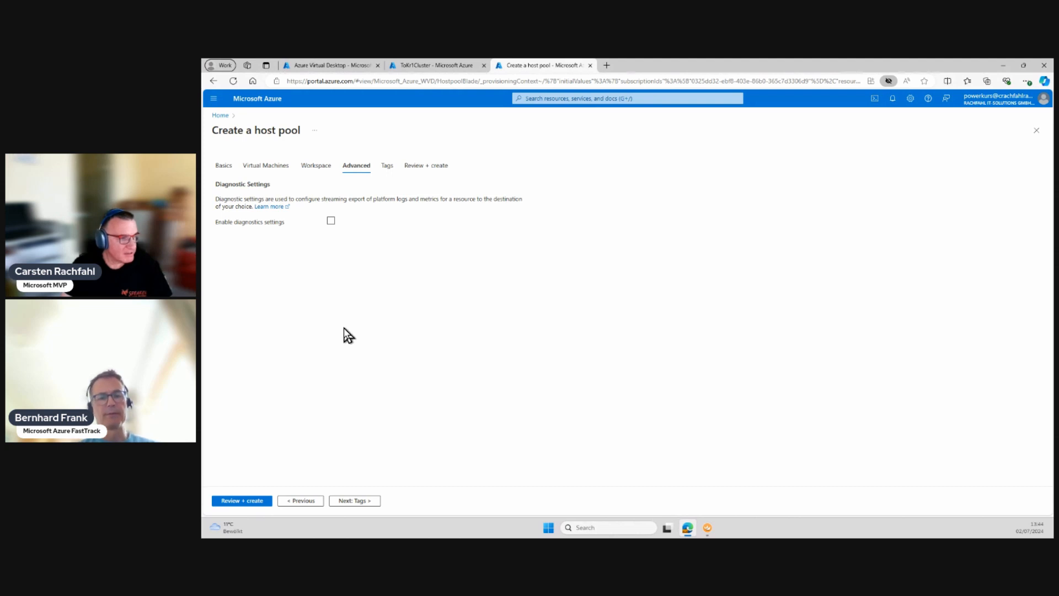
{"action": "left_click", "coordinate": [357, 503]}
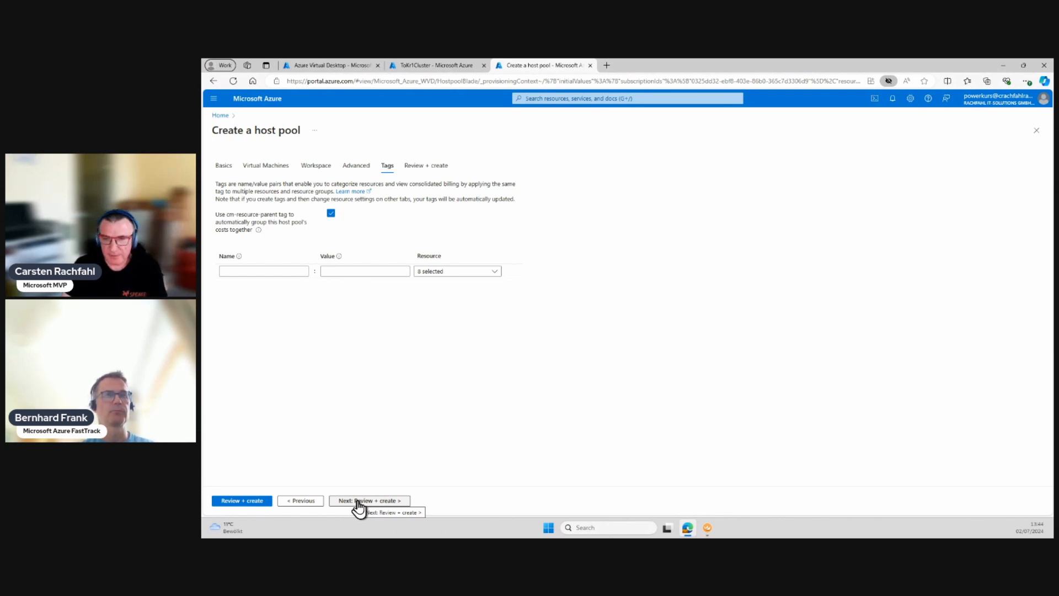
{"action": "left_click", "coordinate": [359, 502]}
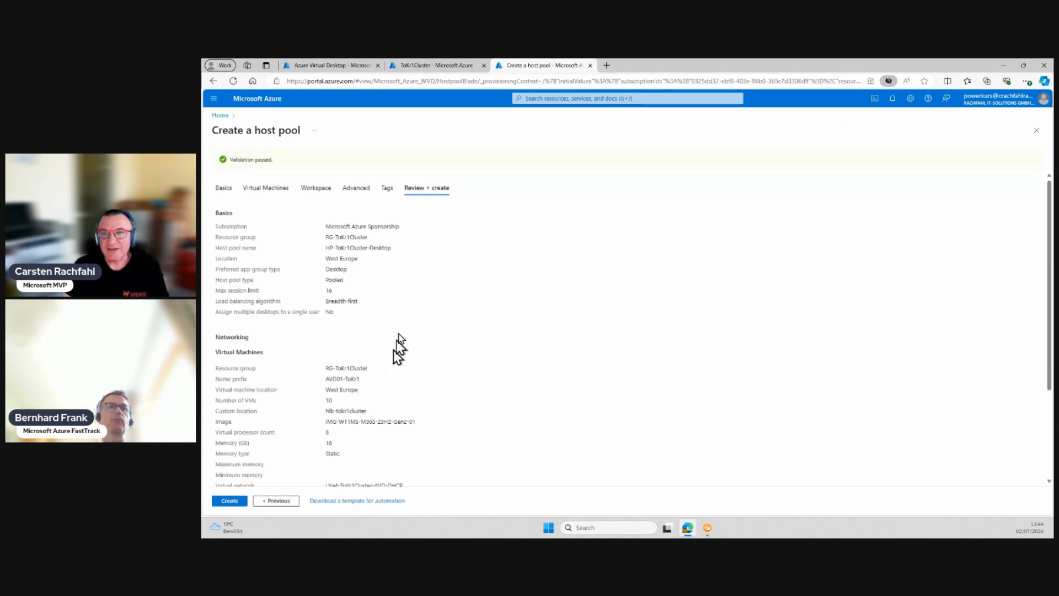
{"action": "scroll", "coordinate": [483, 280], "scroll_direction": "down", "scroll_amount": 3}
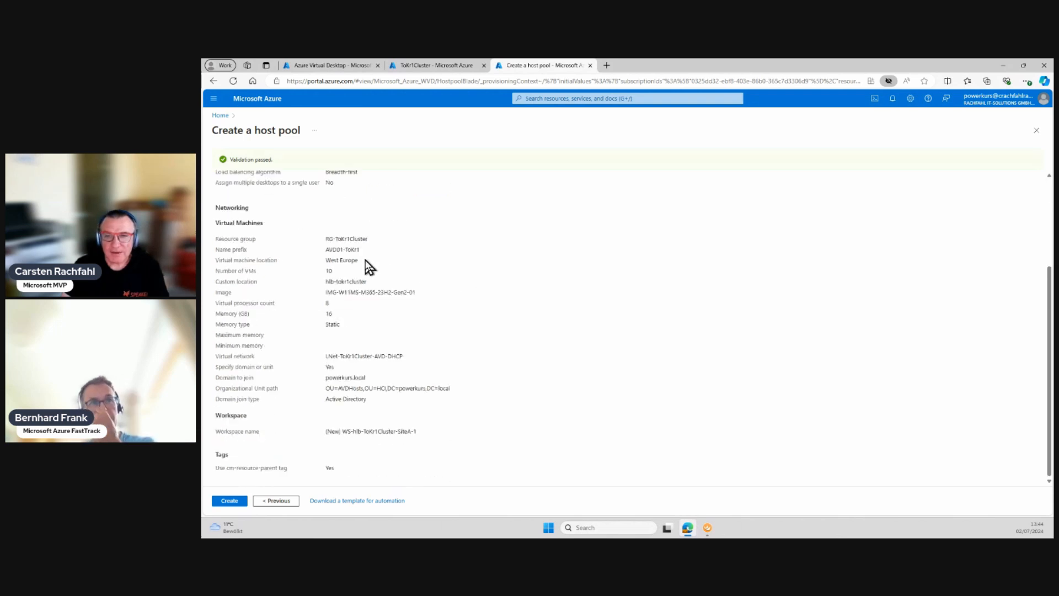
{"action": "scroll", "coordinate": [367, 267], "scroll_direction": "up", "scroll_amount": 3}
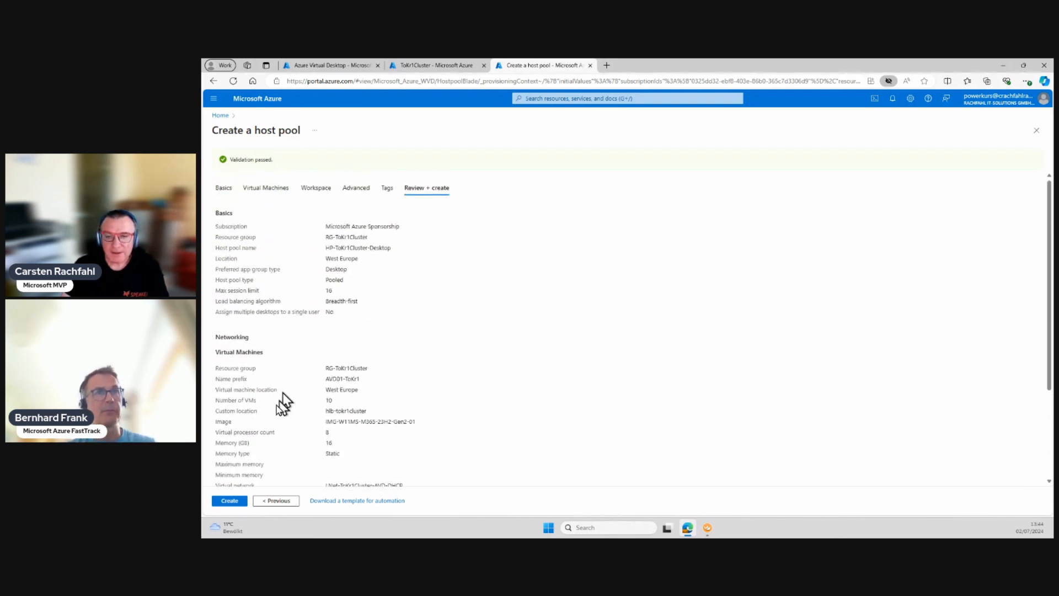
{"action": "left_click", "coordinate": [230, 502]}
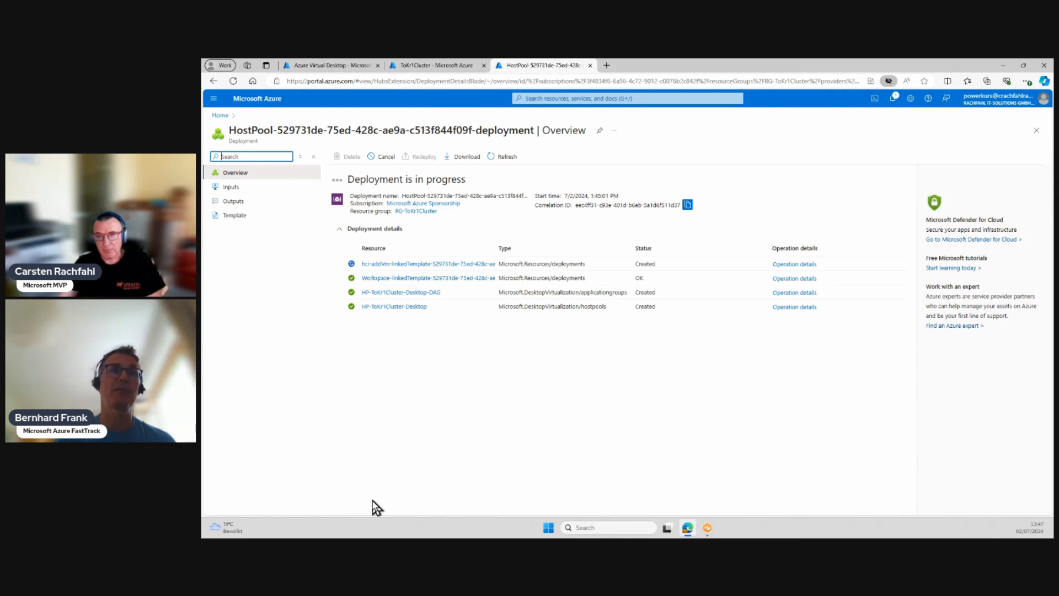
- Examine the nested hci-addVm-linkedTemplate deployment for the status of the session host machines and their network interfaces
{"action": "left_click", "coordinate": [390, 265]}
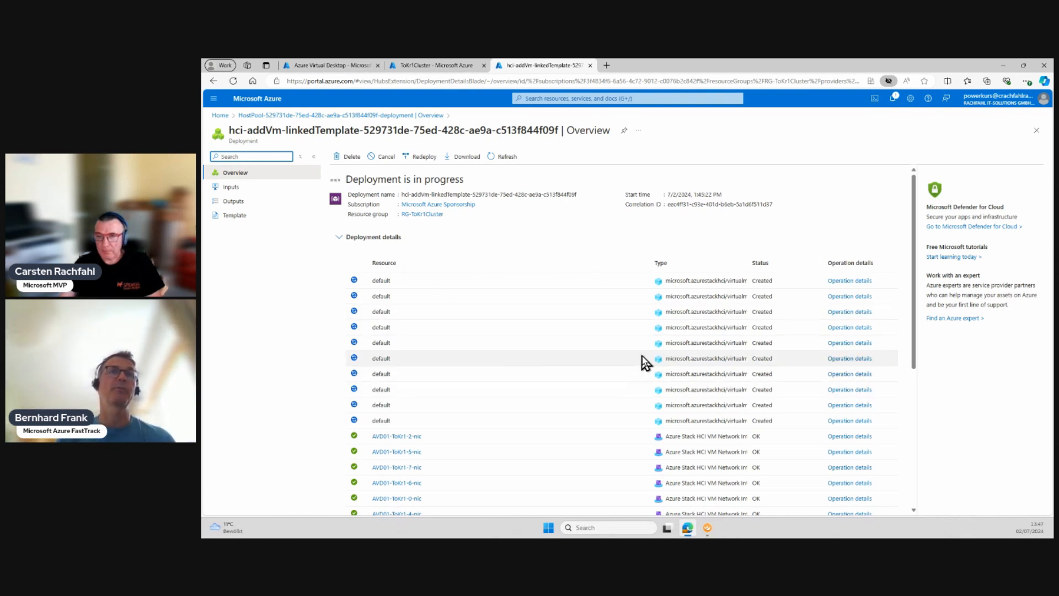
{"action": "scroll", "coordinate": [645, 362], "scroll_direction": "down", "scroll_amount": 3}
{"action": "scroll", "coordinate": [645, 361], "scroll_direction": "down", "scroll_amount": 1}
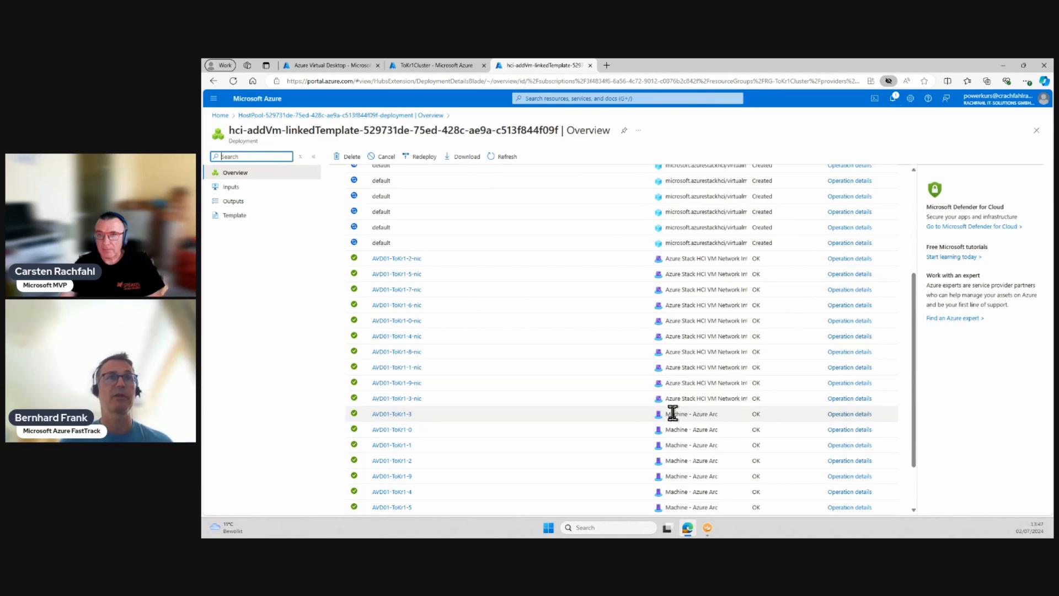
{"action": "mouse_move", "coordinate": [523, 446]}
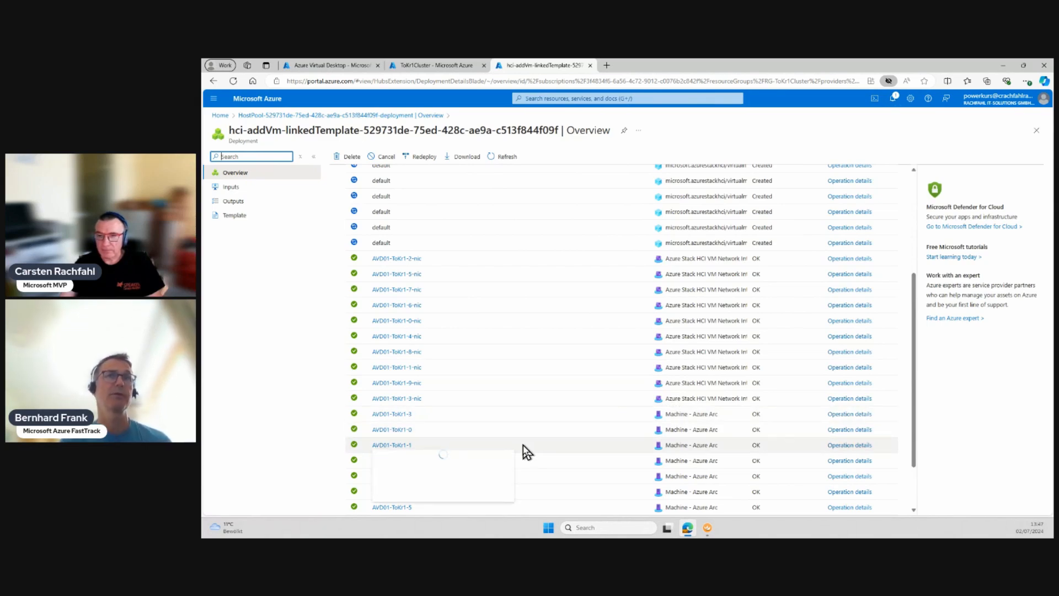
{"action": "scroll", "coordinate": [631, 481], "scroll_direction": "down", "scroll_amount": 2}
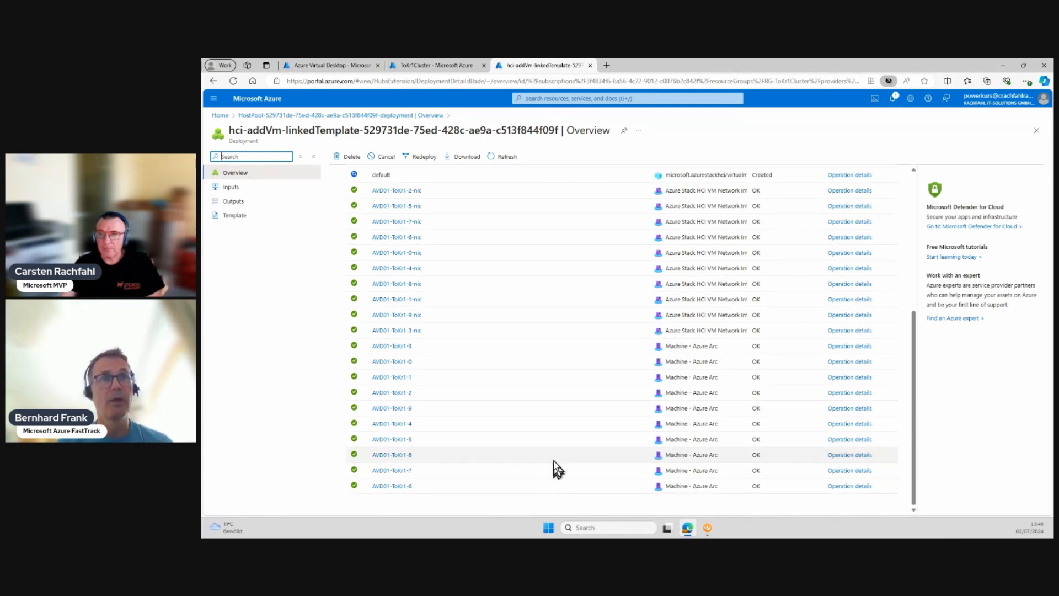
{"action": "scroll", "coordinate": [558, 375], "scroll_direction": "up", "scroll_amount": 1}
{"action": "scroll", "coordinate": [558, 359], "scroll_direction": "up", "scroll_amount": 2}
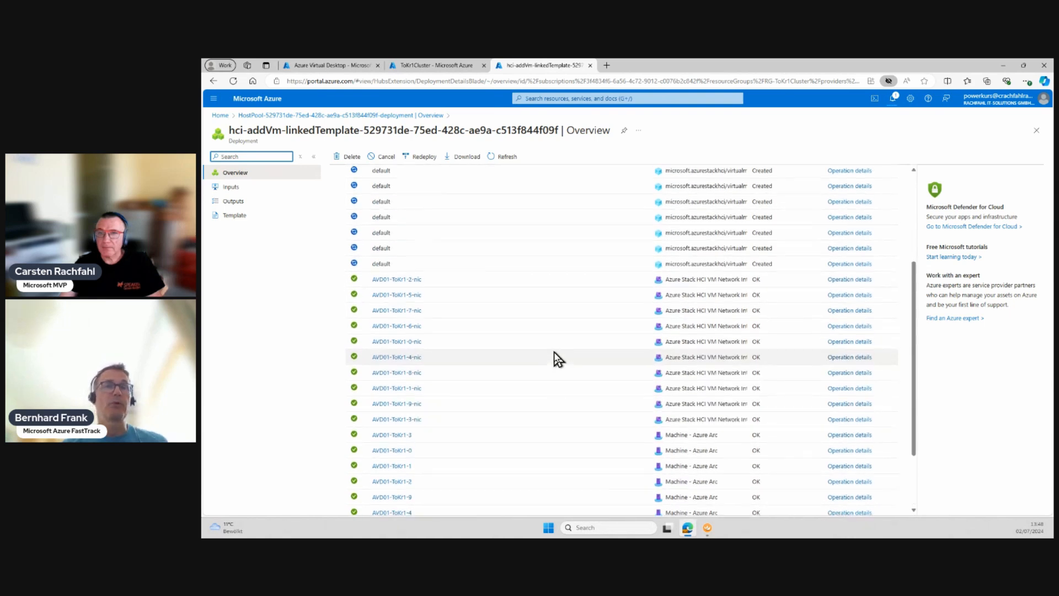
{"action": "scroll", "coordinate": [558, 359], "scroll_direction": "up", "scroll_amount": 3}
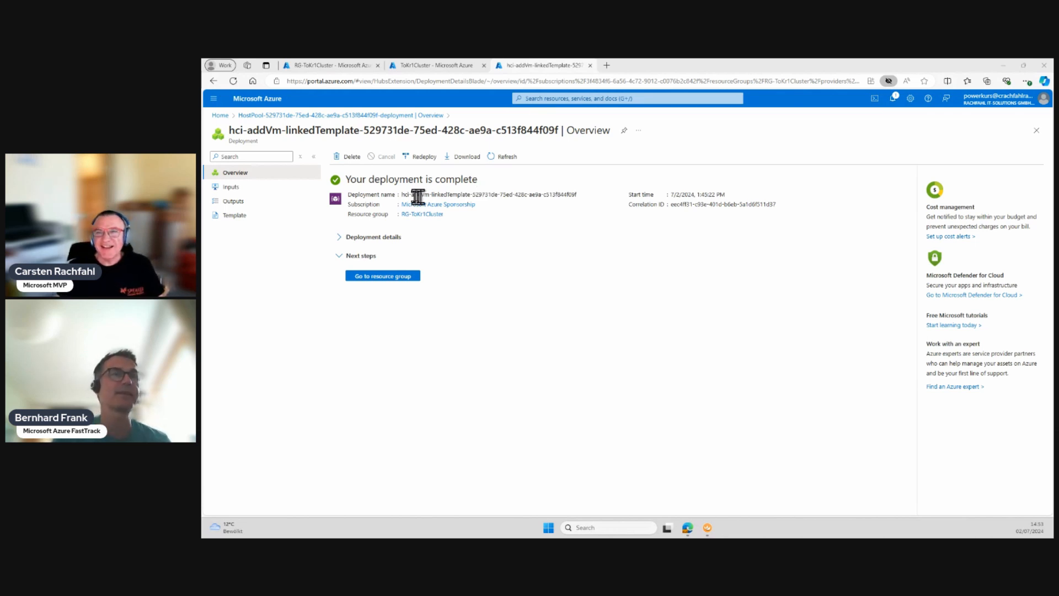
- Expand the deployment details and review the monitoring, domain join and custom script extension resources of the session hosts
{"action": "left_click", "coordinate": [337, 238]}
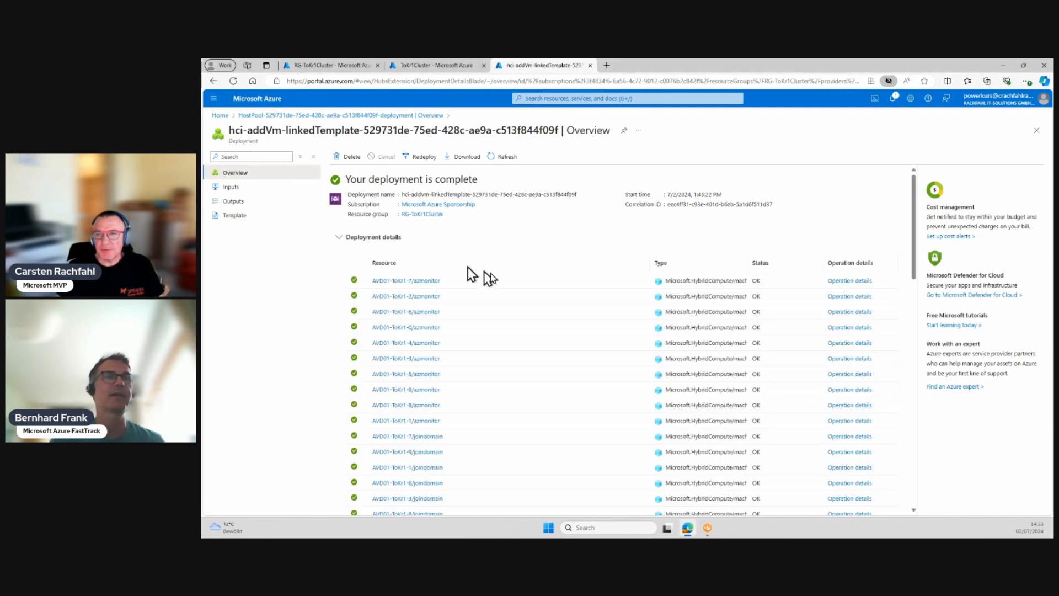
{"action": "mouse_move", "coordinate": [511, 303]}
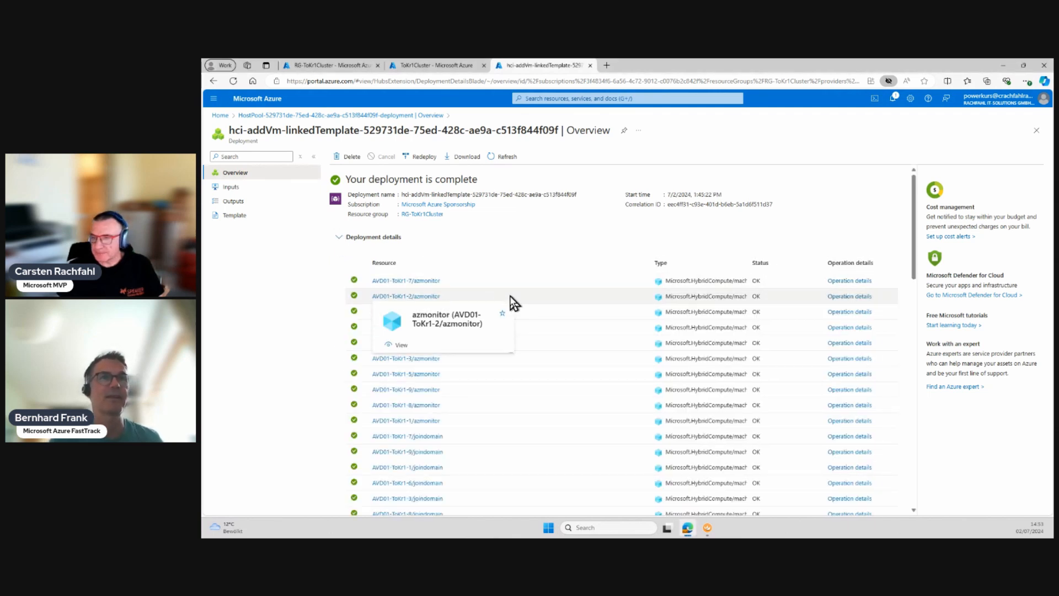
{"action": "scroll", "coordinate": [585, 336], "scroll_direction": "down", "scroll_amount": 2}
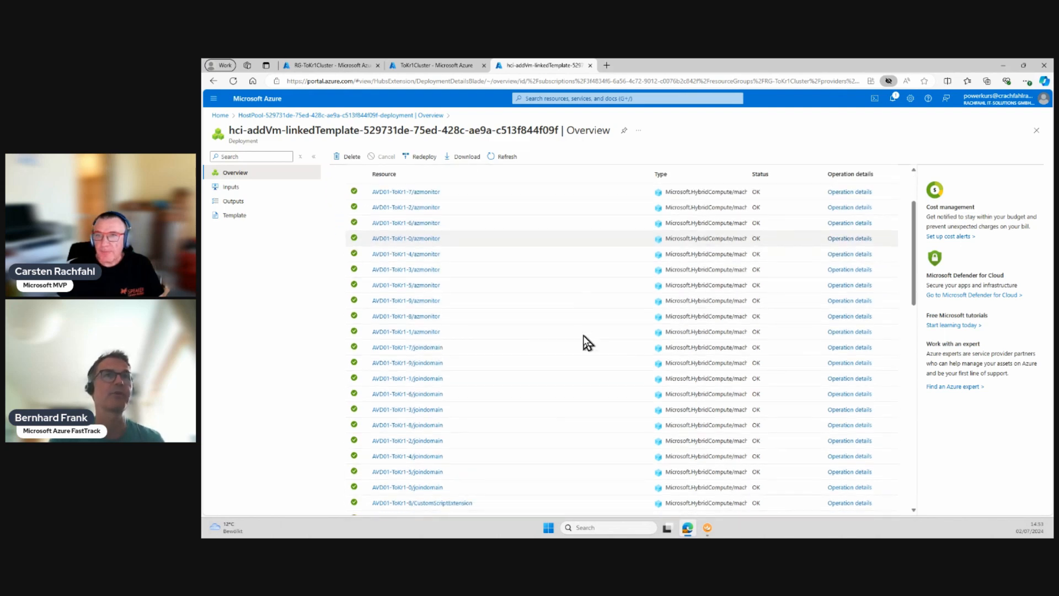
{"action": "mouse_move", "coordinate": [475, 259]}
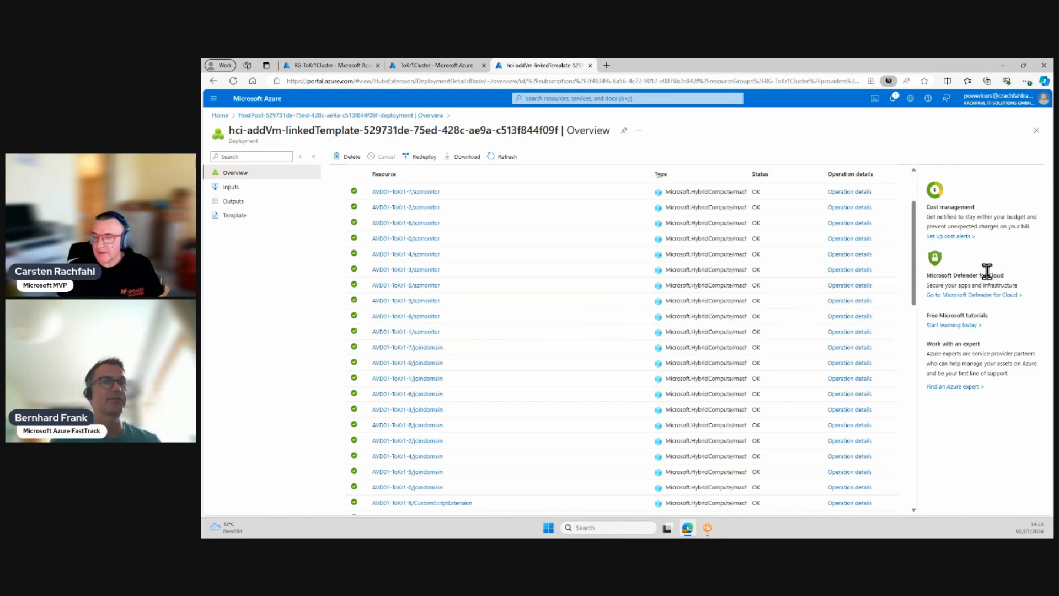
{"action": "left_click_drag", "start_coordinate": [915, 288], "coordinate": [917, 354]}
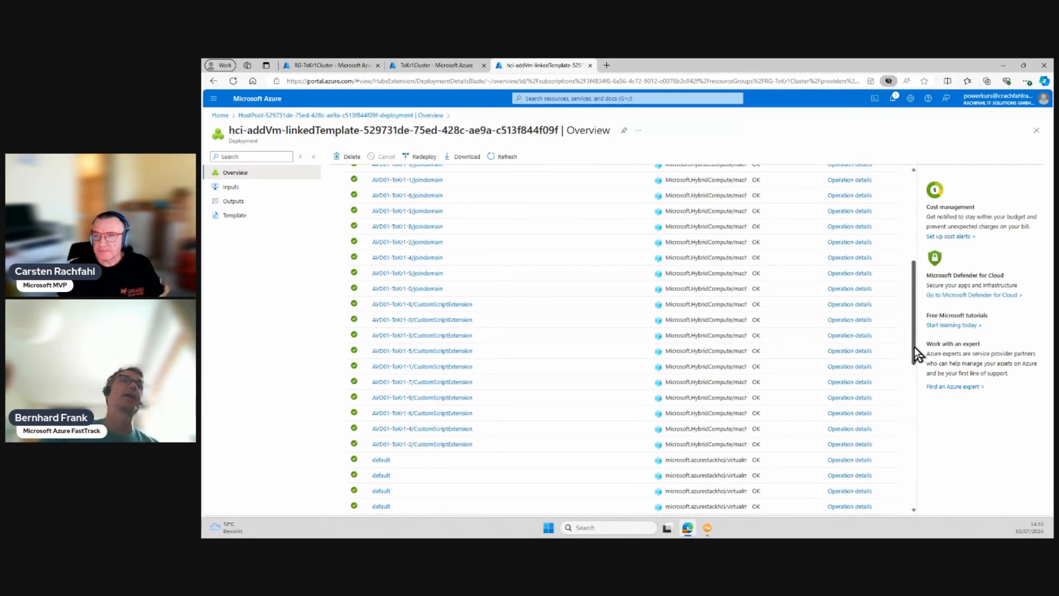
{"action": "left_click_drag", "start_coordinate": [914, 347], "coordinate": [907, 244]}
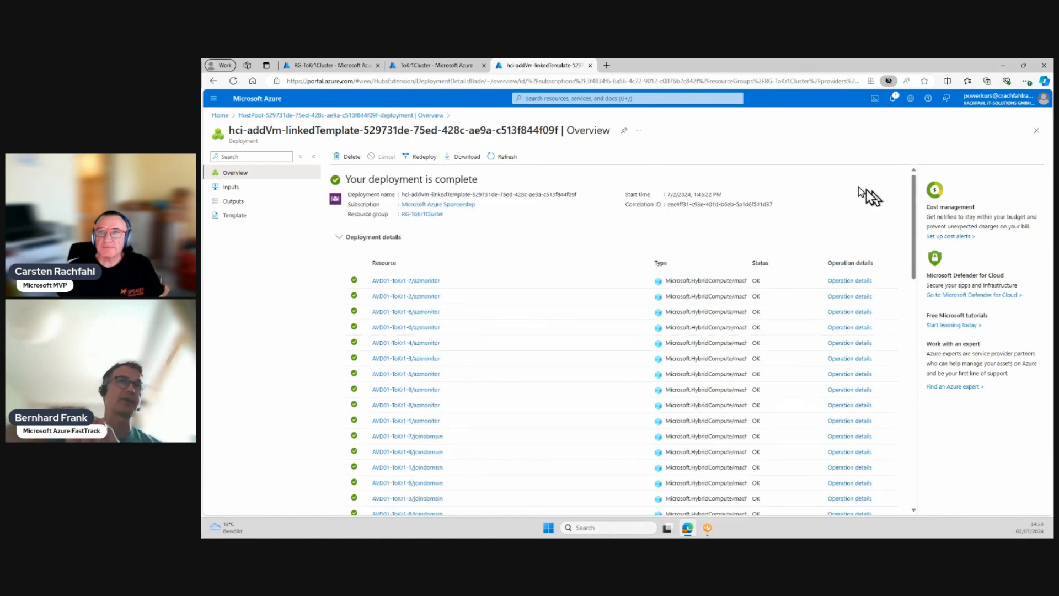
- Inspect the application group HP-ToKr1Cluster-Desktop-DAG and the host pool HP-ToKr1Cluster-Desktop in resource group RG-ToKr1Cluster
{"action": "left_click", "coordinate": [330, 66]}
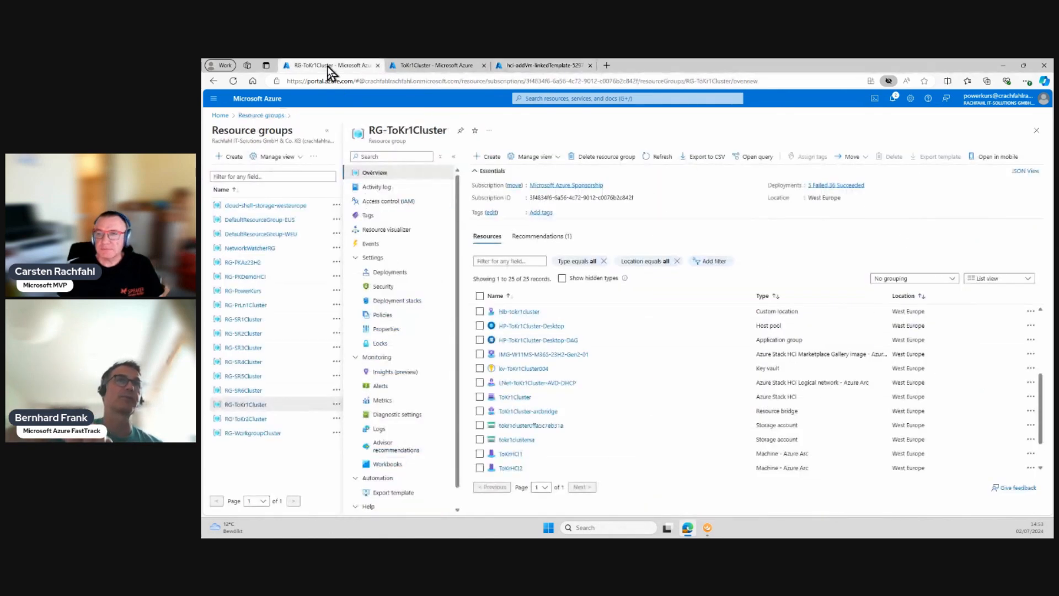
{"action": "left_click", "coordinate": [328, 136]}
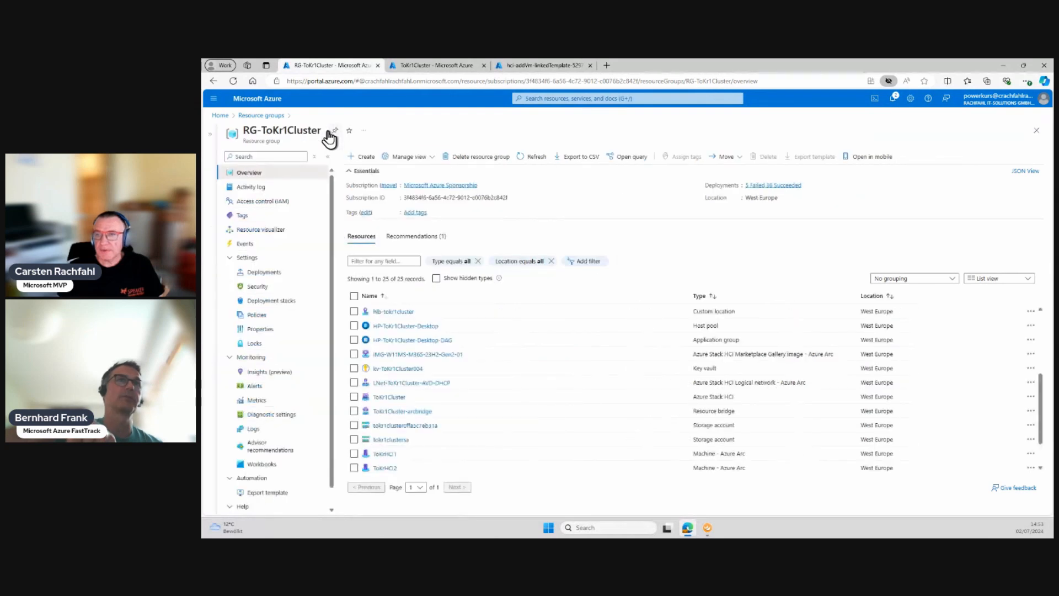
{"action": "left_click", "coordinate": [399, 342]}
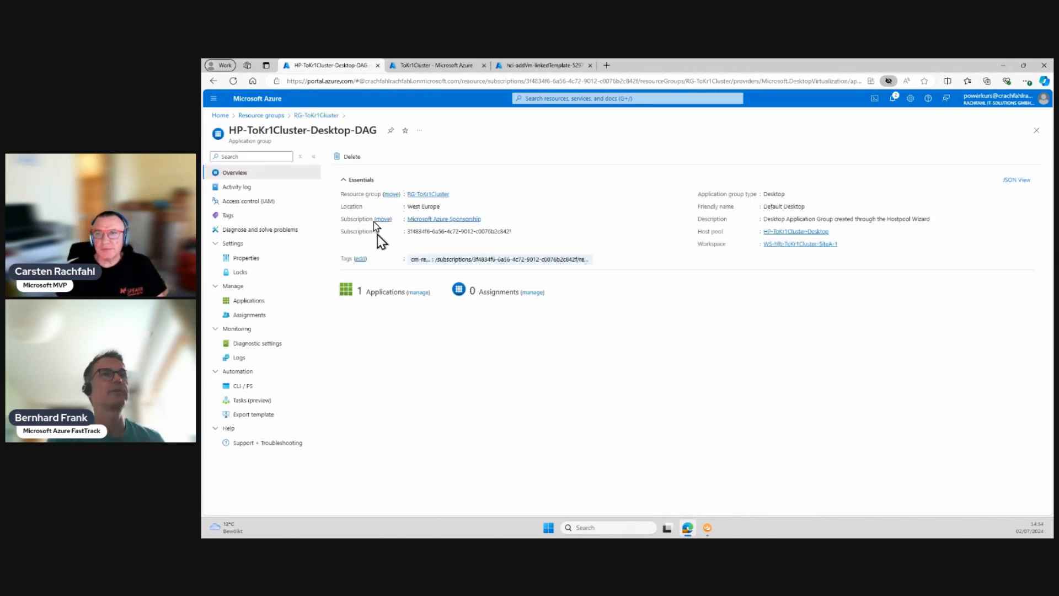
{"action": "left_click", "coordinate": [326, 115]}
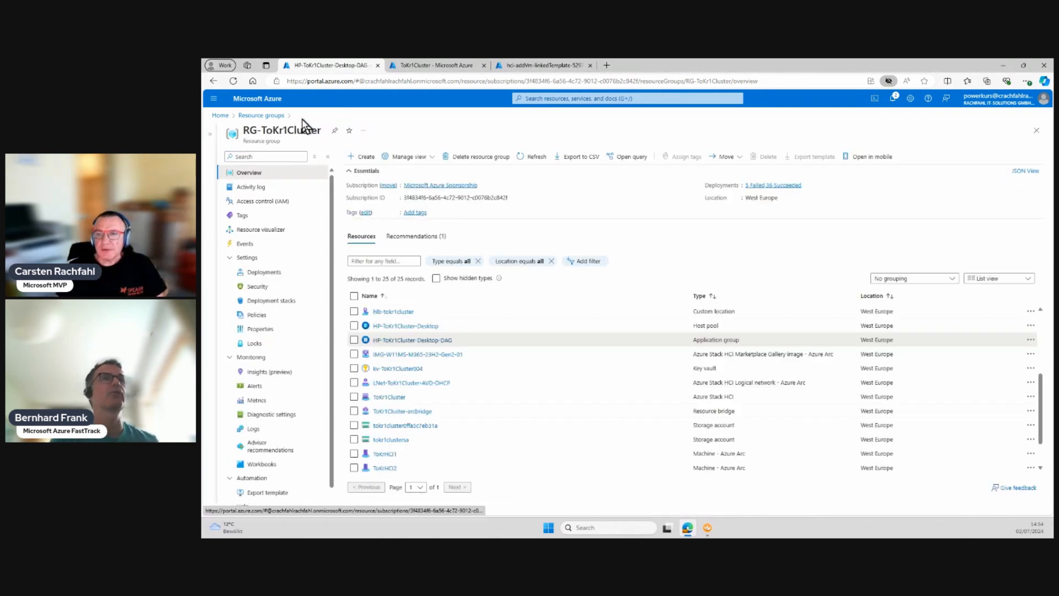
{"action": "left_click", "coordinate": [418, 327]}
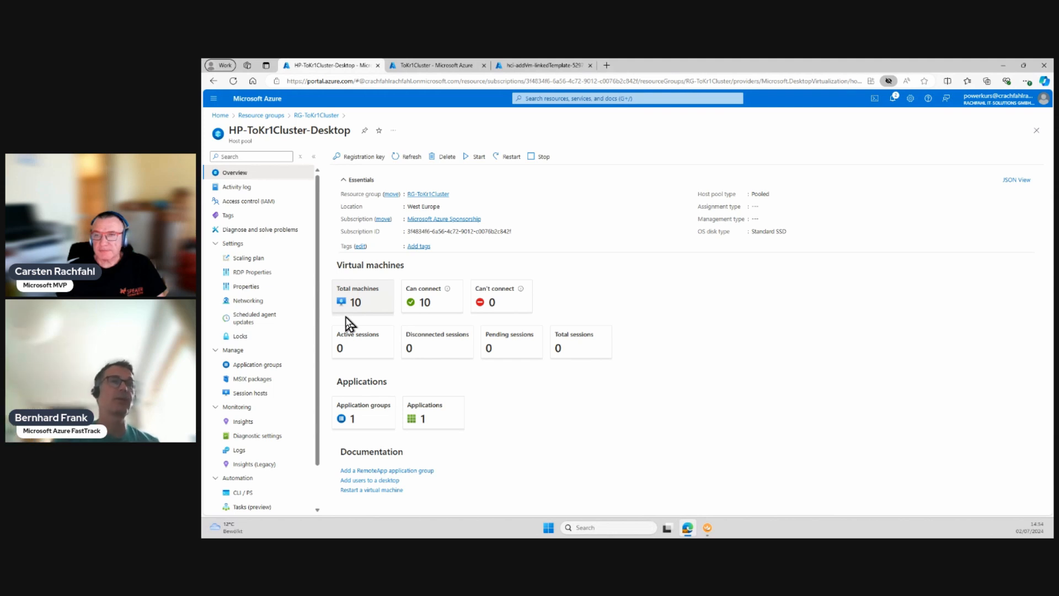
- Assign two powerkurs.net user accounts to the application group HP-ToKr1Cluster-Desktop-DAG in resource group RG-ToKr1Cluster
{"action": "left_click", "coordinate": [274, 118]}
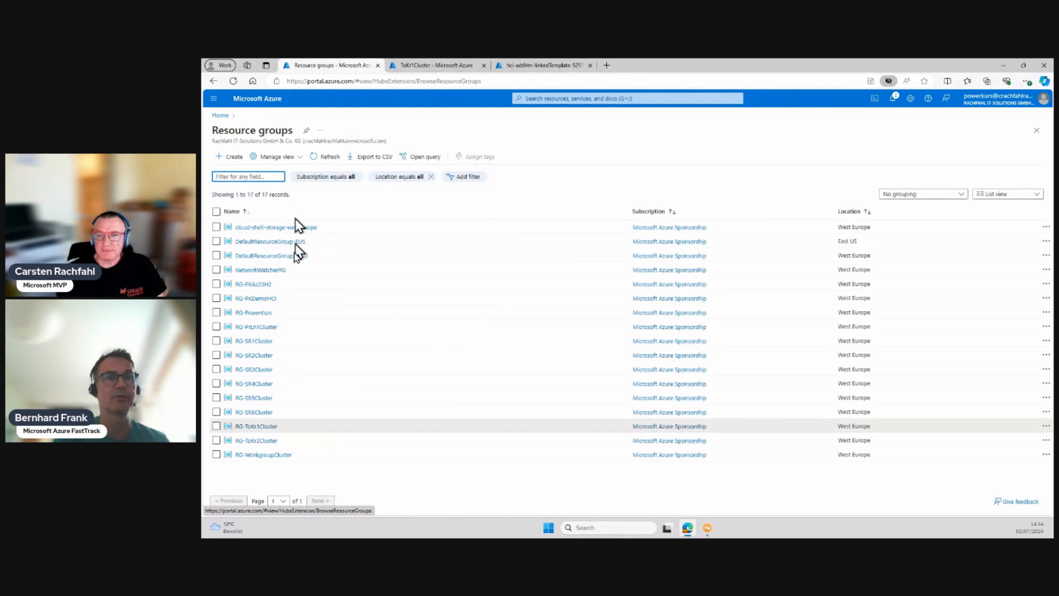
{"action": "left_click", "coordinate": [268, 427]}
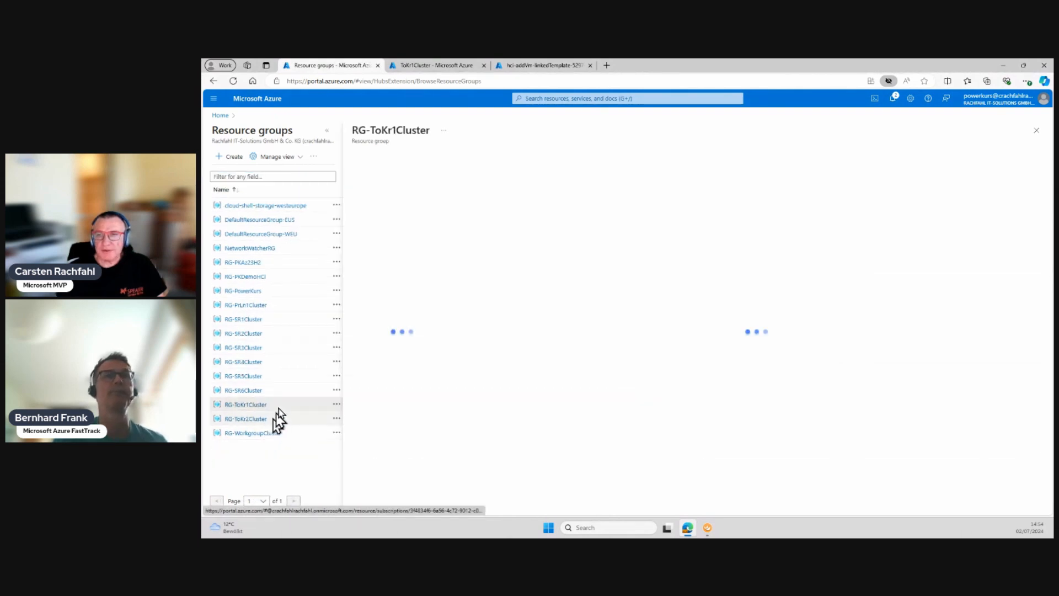
{"action": "left_click", "coordinate": [328, 130]}
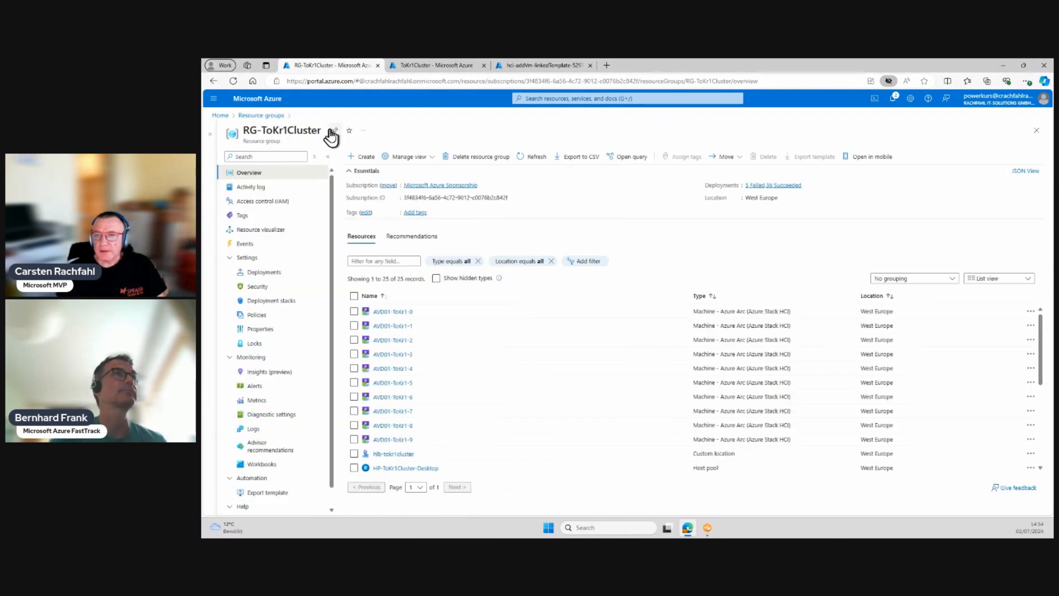
{"action": "scroll", "coordinate": [393, 356], "scroll_direction": "down", "scroll_amount": 1}
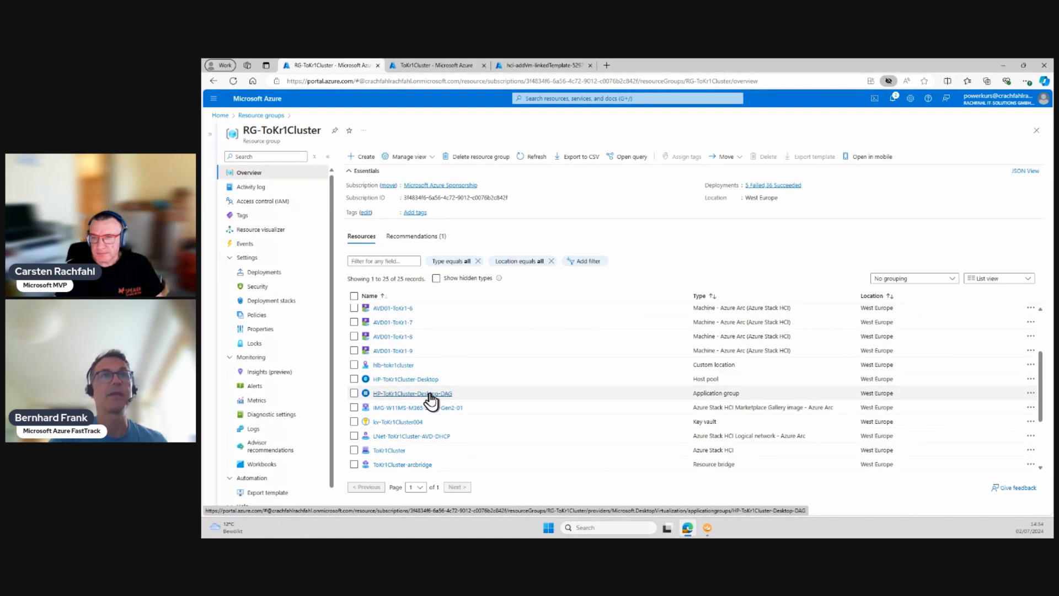
{"action": "left_click", "coordinate": [430, 393]}
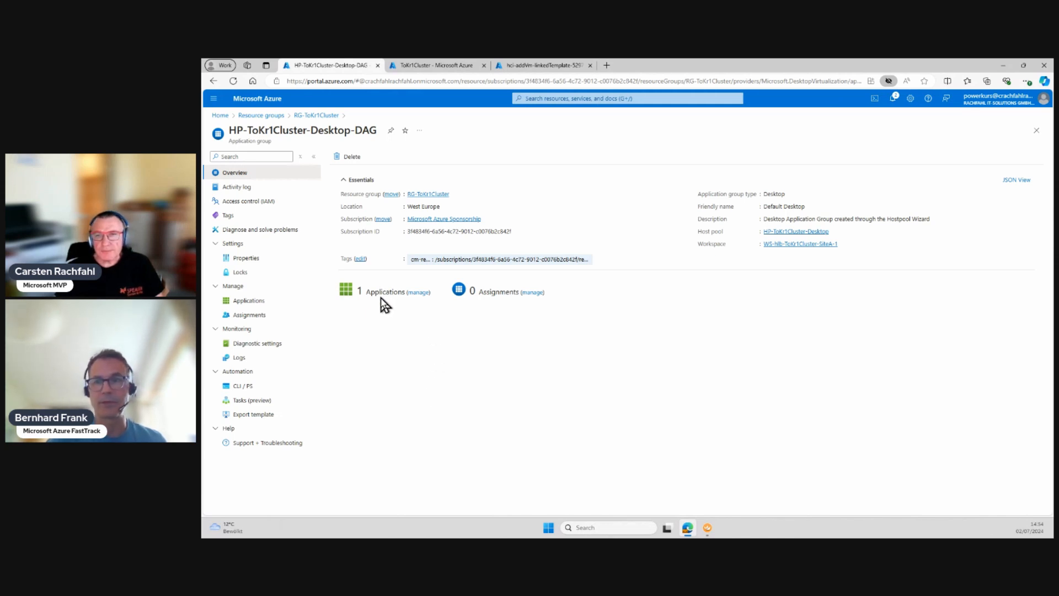
{"action": "left_click", "coordinate": [248, 317]}
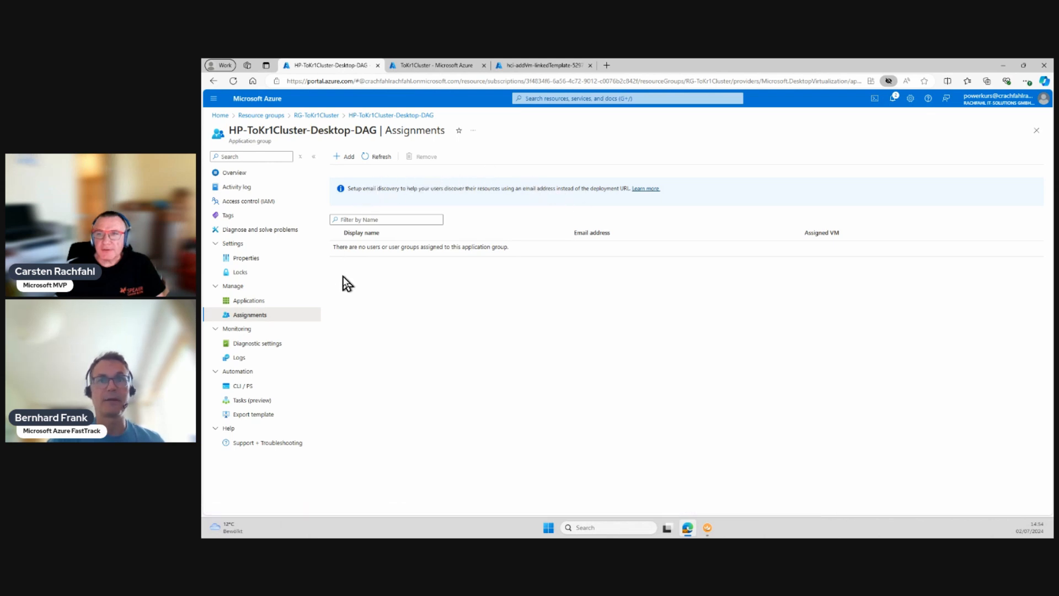
{"action": "left_click", "coordinate": [348, 158]}
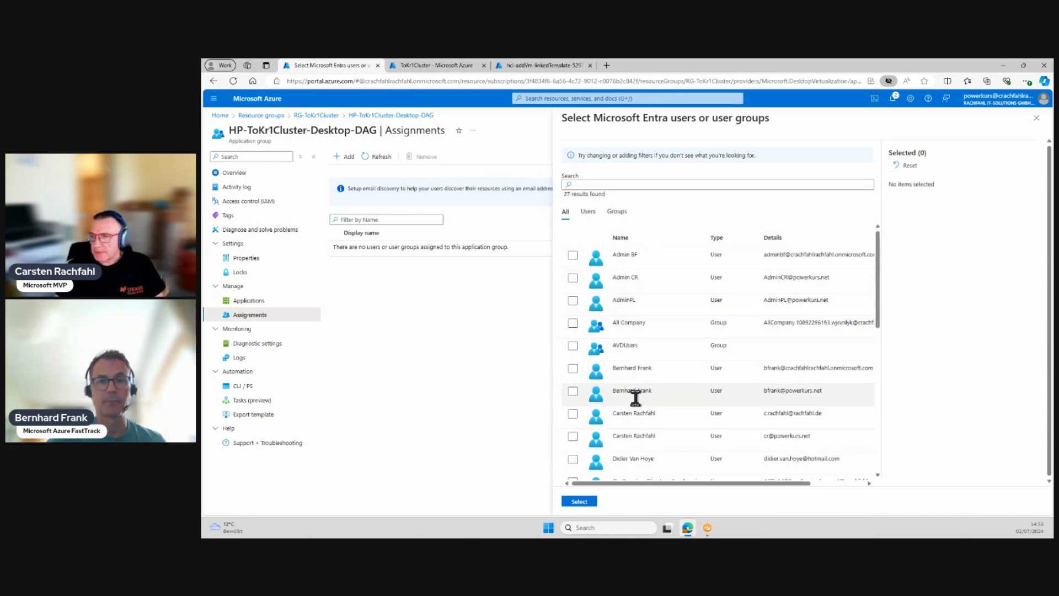
{"action": "left_click", "coordinate": [573, 394]}
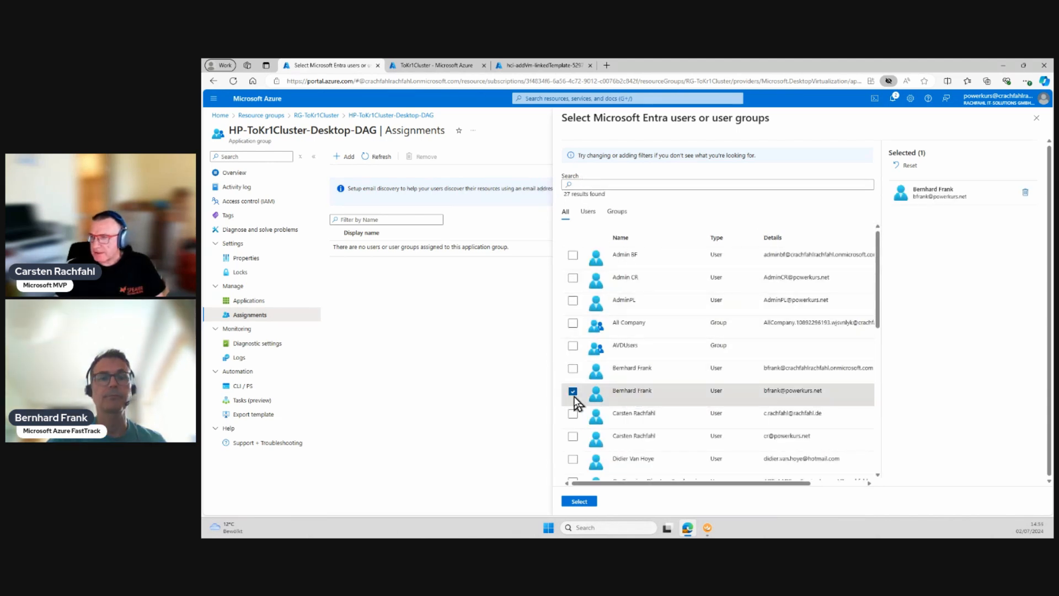
{"action": "left_click", "coordinate": [573, 437]}
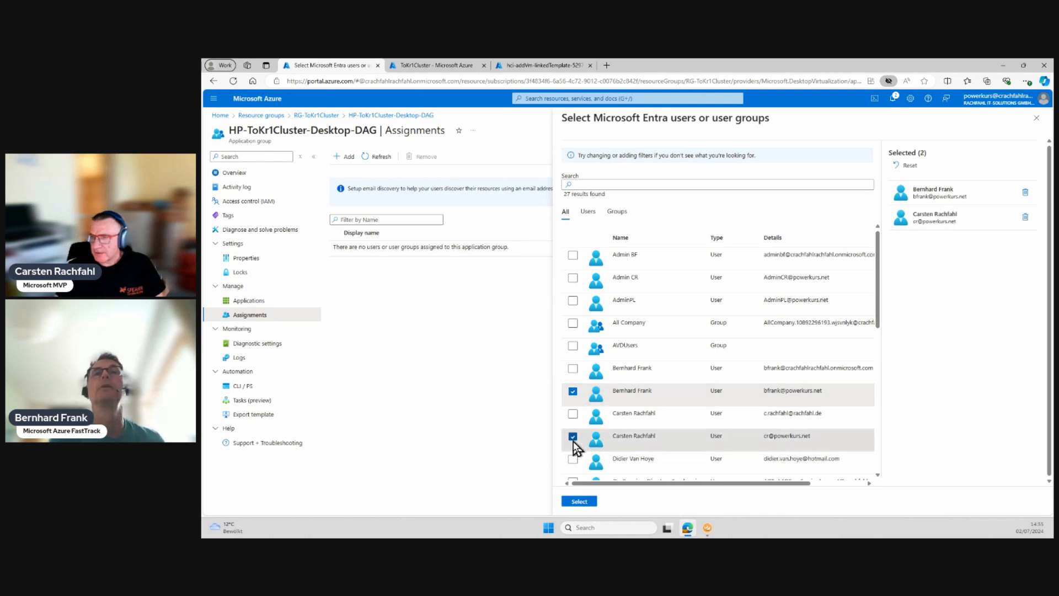
{"action": "left_click", "coordinate": [578, 503]}
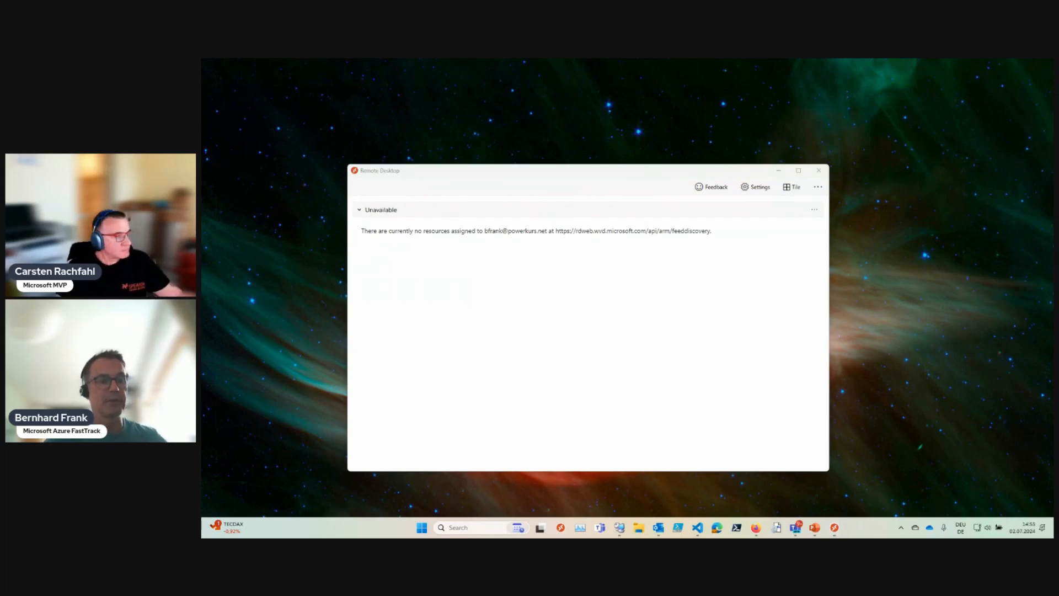
- In the Remote Desktop client, refresh the workspace feed and set SessionDesktop to use selected displays with only display 1 chosen
{"action": "left_click", "coordinate": [815, 211]}
{"action": "left_click", "coordinate": [802, 237]}
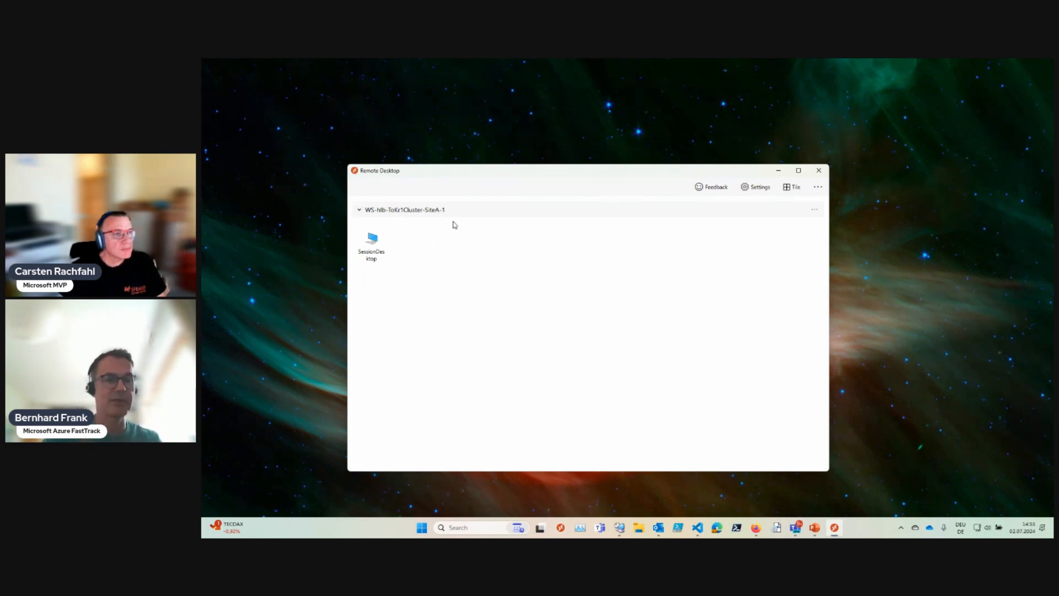
{"action": "right_click", "coordinate": [381, 255]}
{"action": "left_click", "coordinate": [369, 259]}
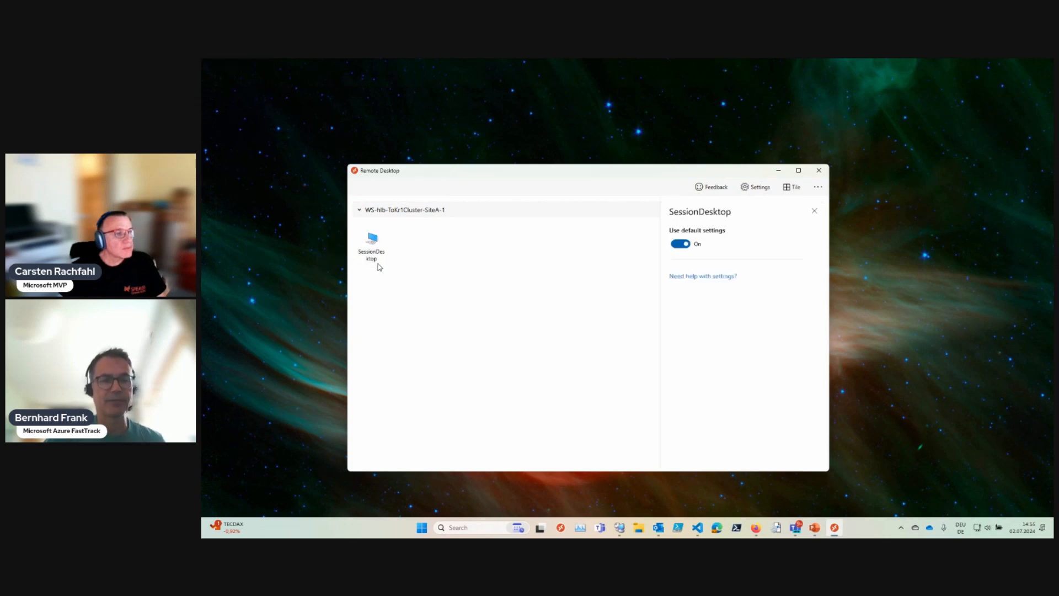
{"action": "left_click", "coordinate": [675, 244]}
{"action": "left_click", "coordinate": [708, 302]}
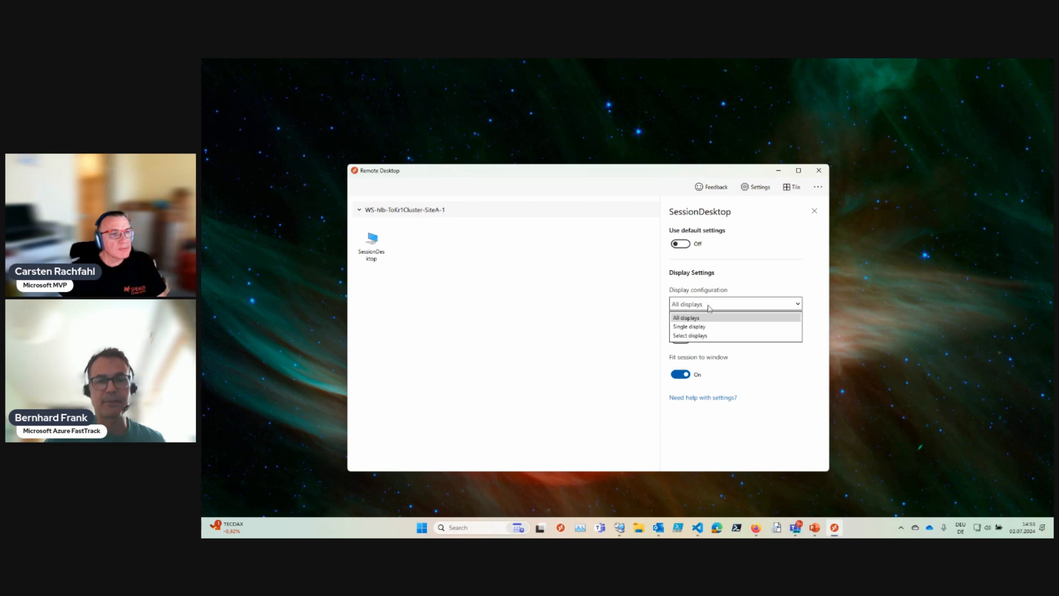
{"action": "left_click", "coordinate": [709, 336]}
{"action": "left_click", "coordinate": [738, 356]}
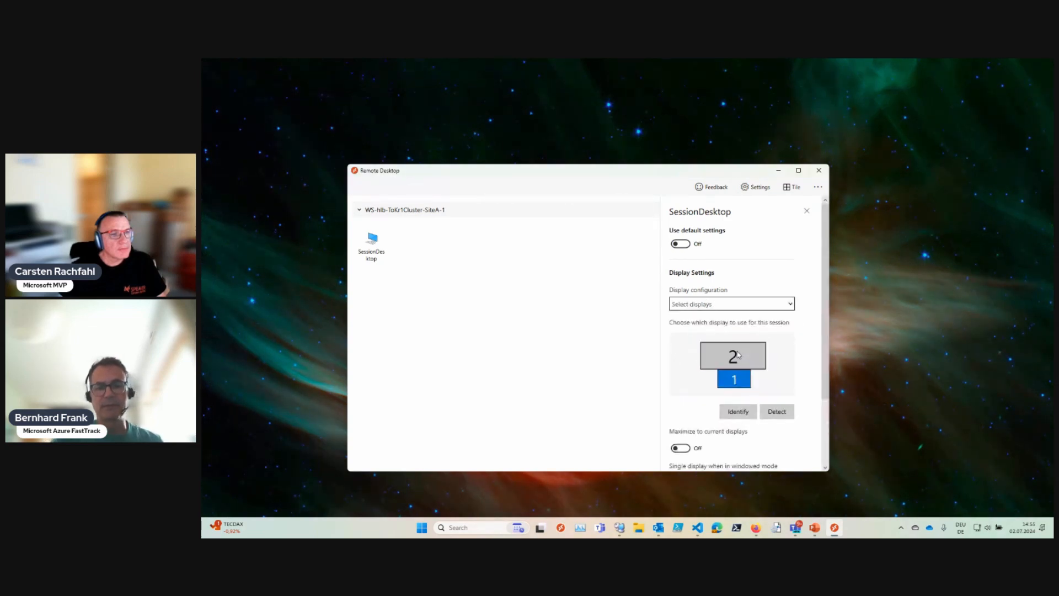
{"action": "left_click", "coordinate": [807, 212]}
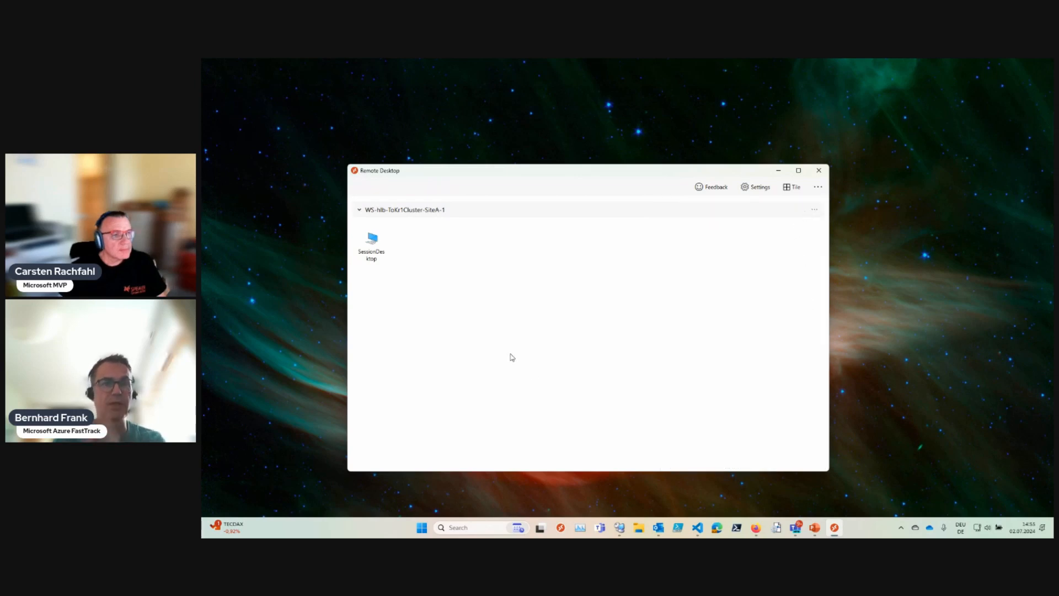
- Connect to SessionDesktop, signing in with the assigned user's account password
{"action": "double_click", "coordinate": [385, 240]}
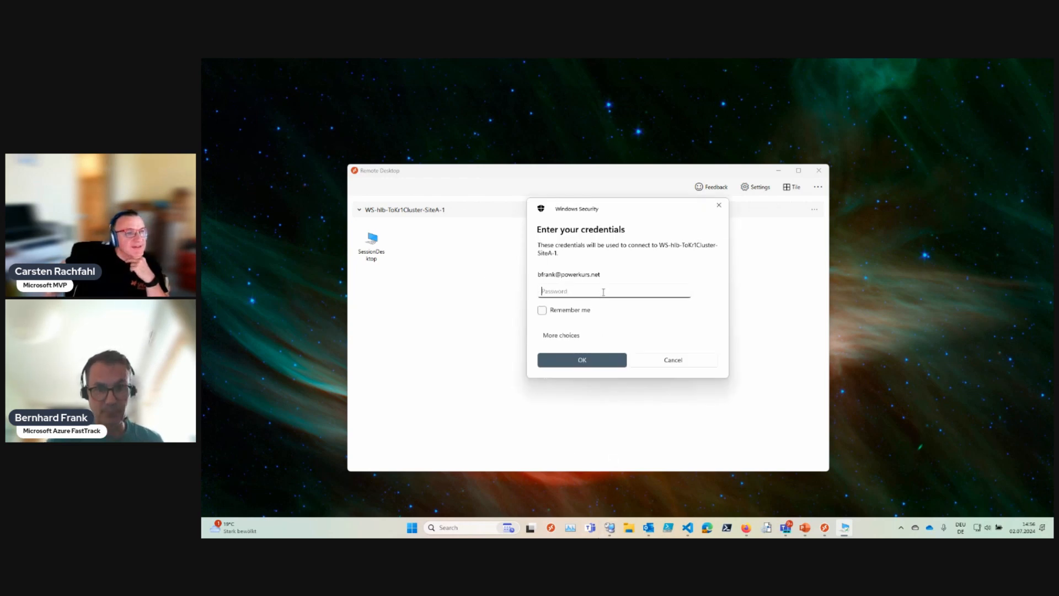
{"action": "key", "text": "ctrl+v"}
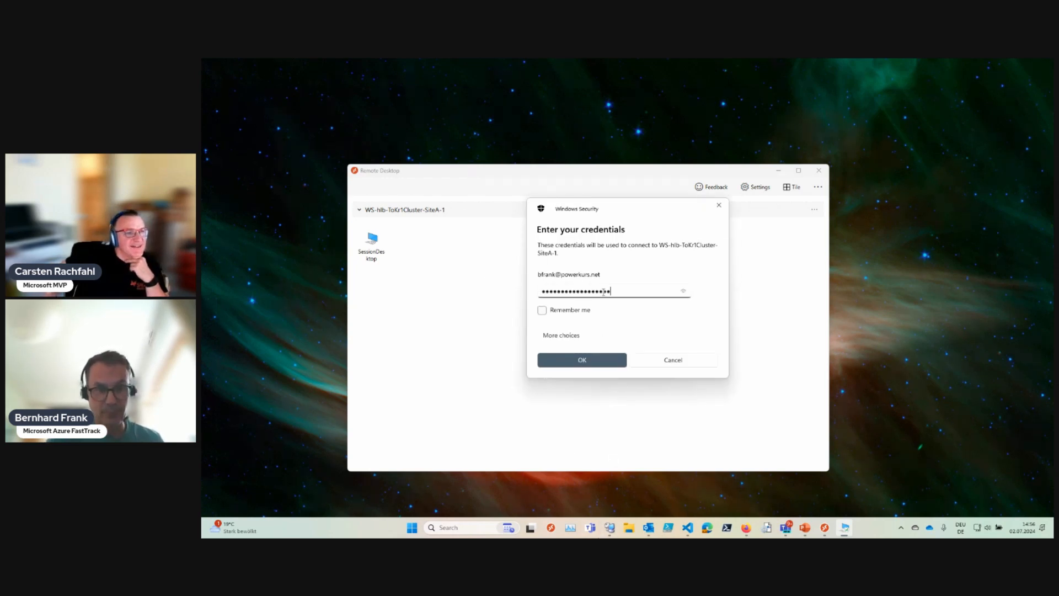
{"action": "left_click", "coordinate": [596, 364]}
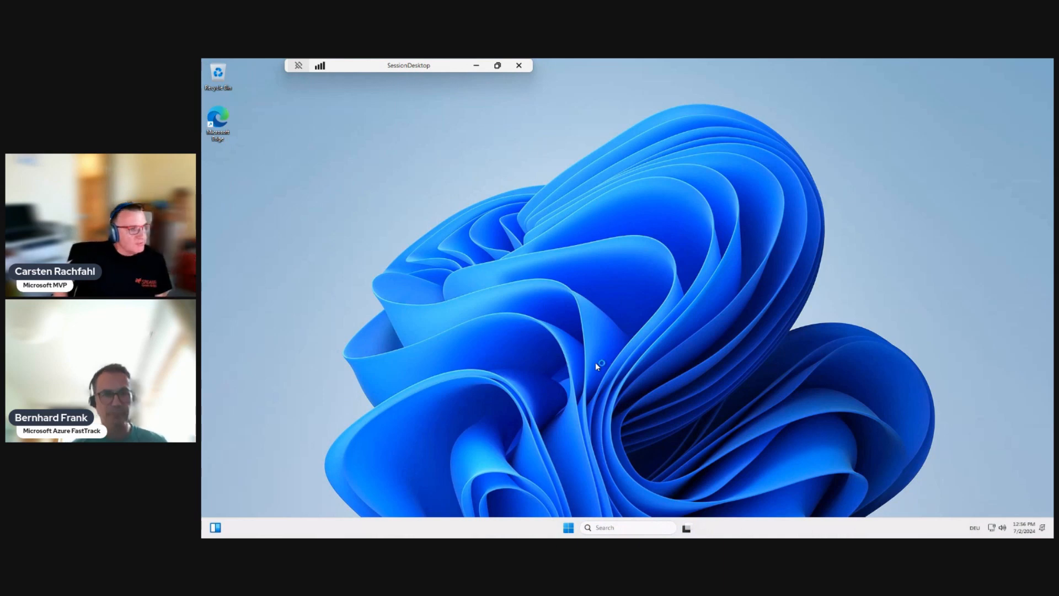
- View the detailed connection information of the remote session, including network and remote computer details, and close it
{"action": "left_click", "coordinate": [320, 66]}
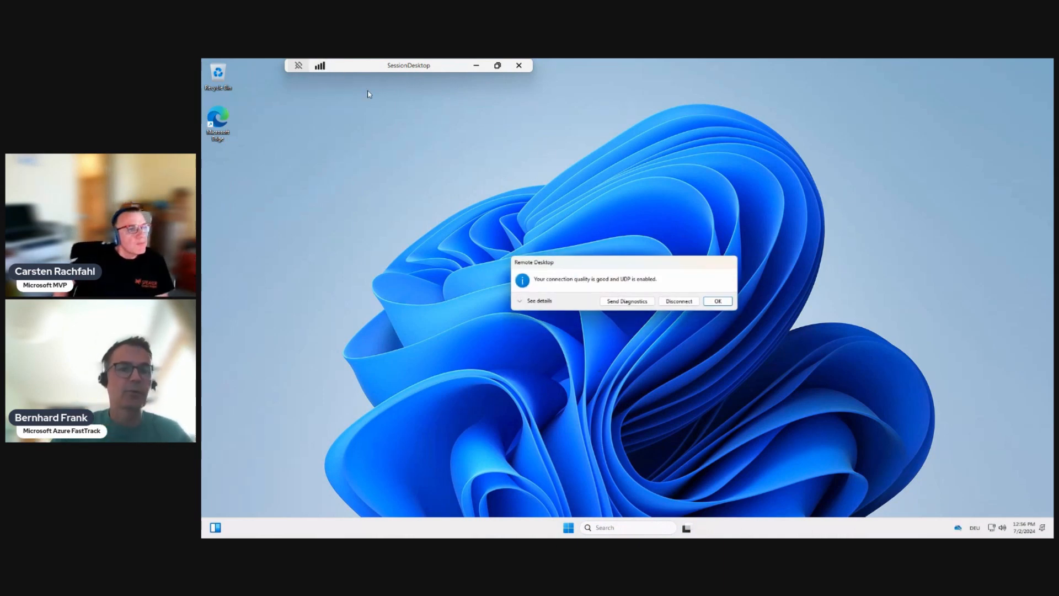
{"action": "left_click", "coordinate": [540, 303]}
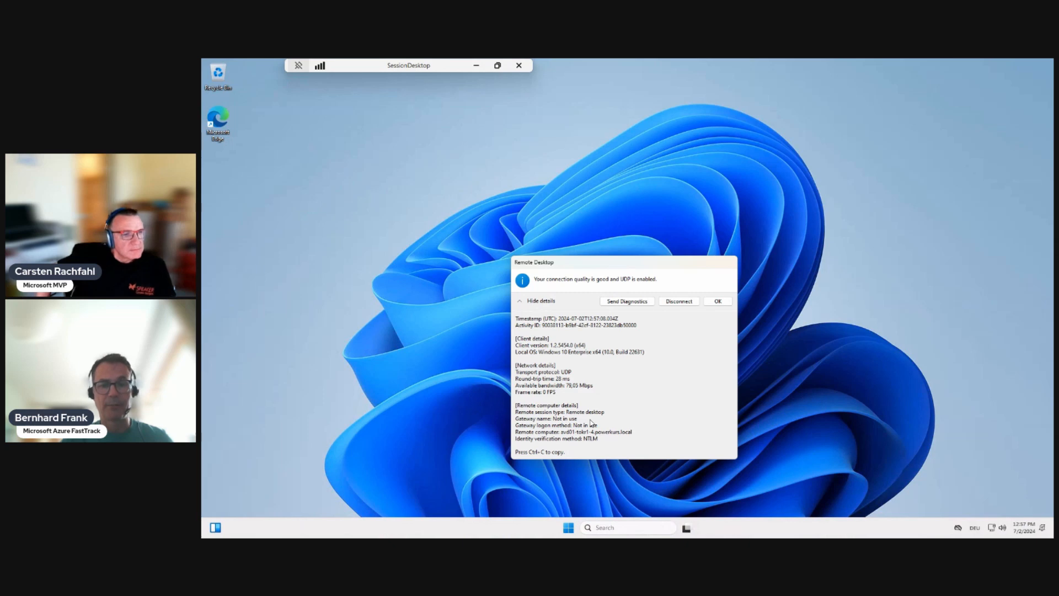
{"action": "left_click", "coordinate": [717, 301]}
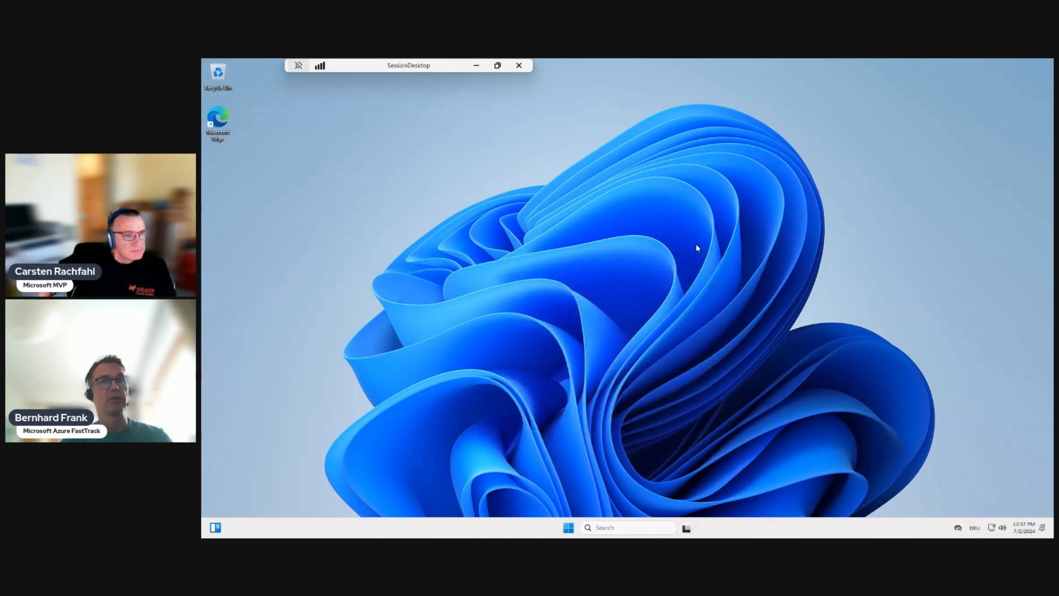